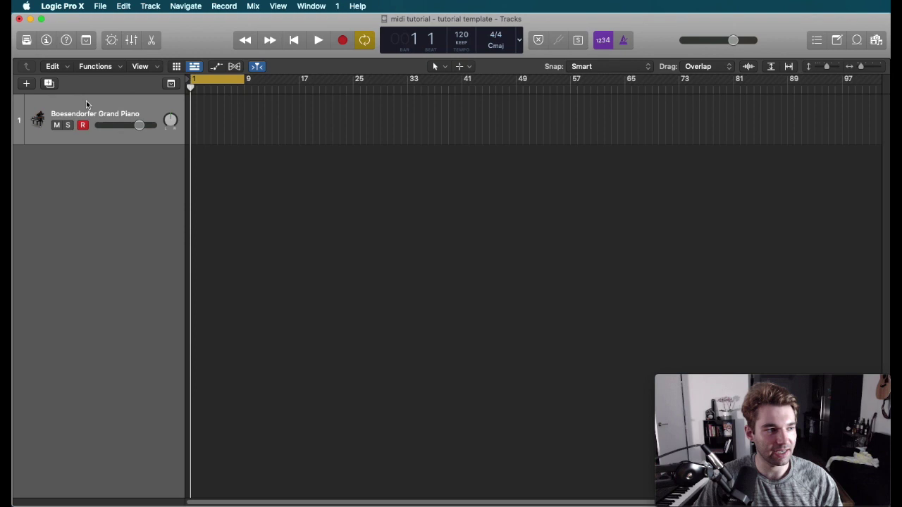
# Show the sound Library, browse the New Tracks instrument list, then cancel without adding a track.
pyautogui.click(26, 41)
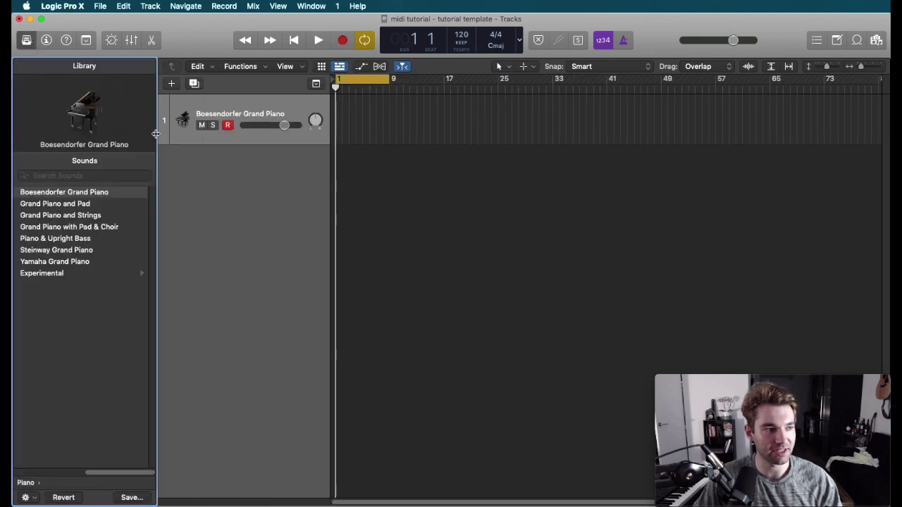
pyautogui.click(172, 85)
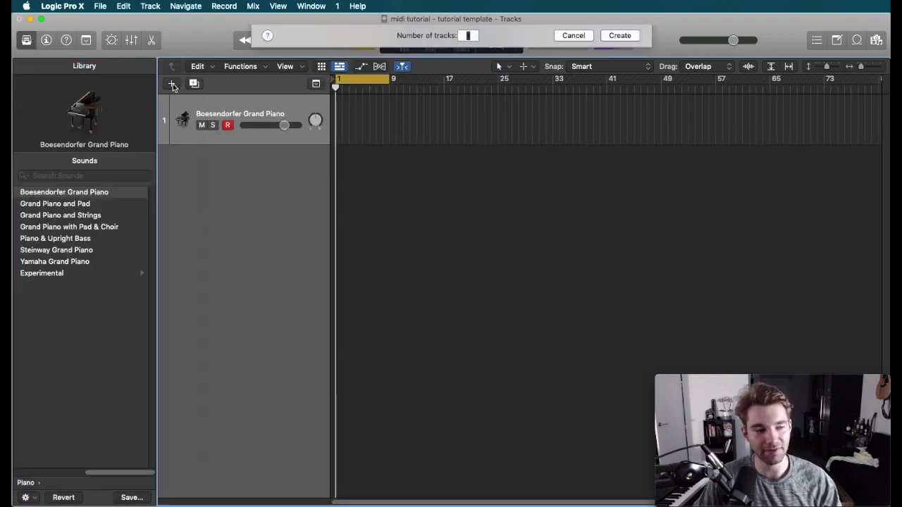
pyautogui.click(322, 132)
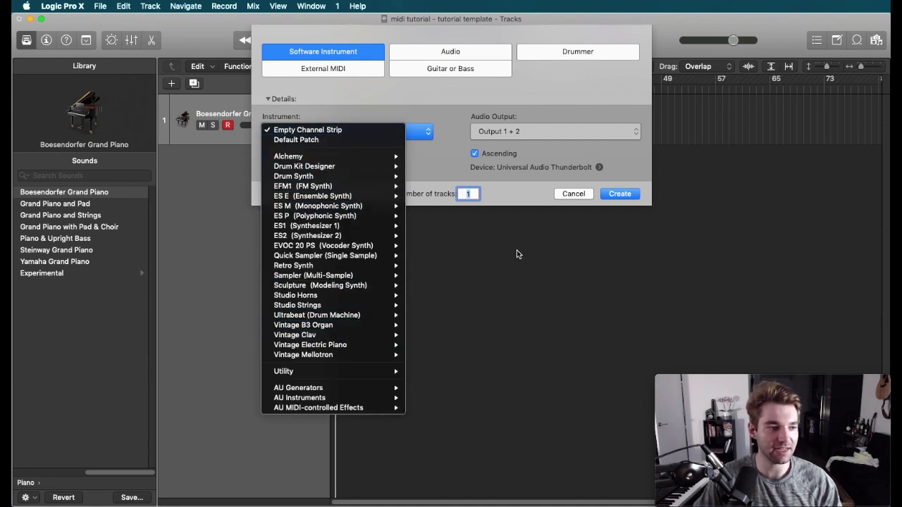
pyautogui.click(575, 194)
pyautogui.click(574, 194)
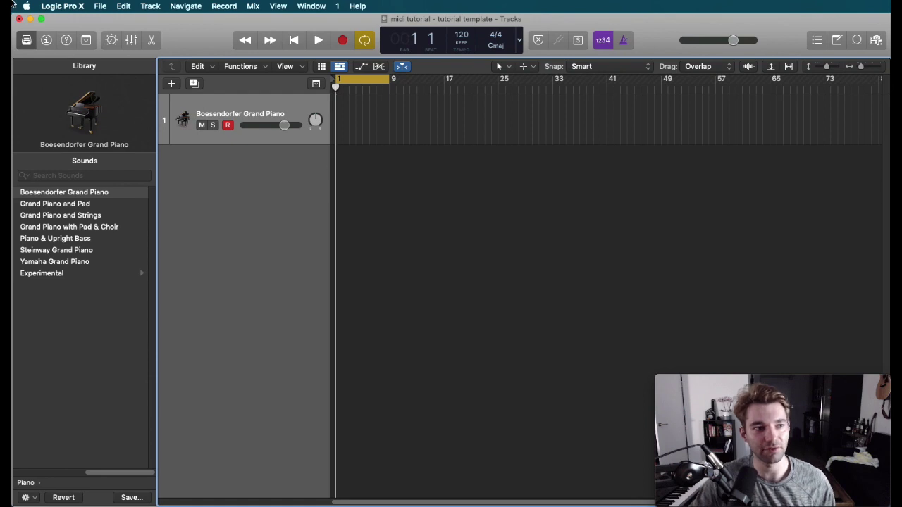
# Record a short piano part into a new MIDI region and open it in the Piano Roll.
pyautogui.click(344, 41)
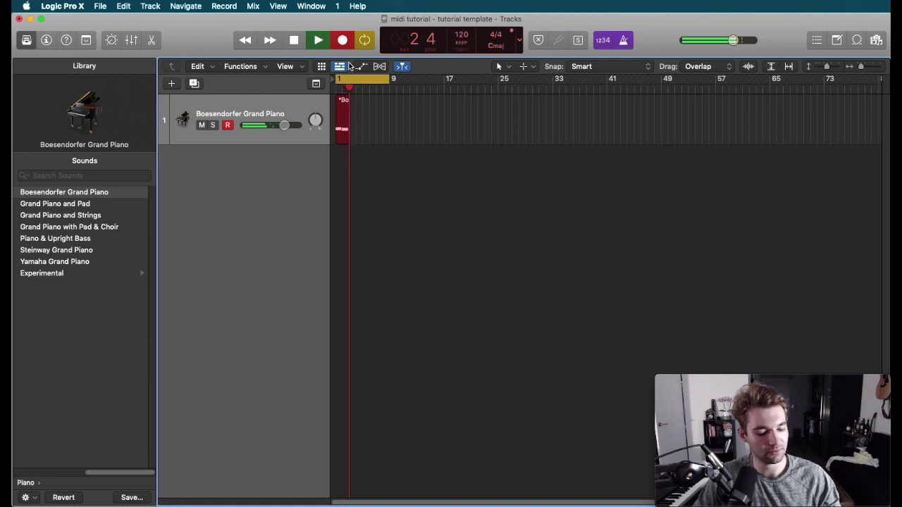
pyautogui.press('space')
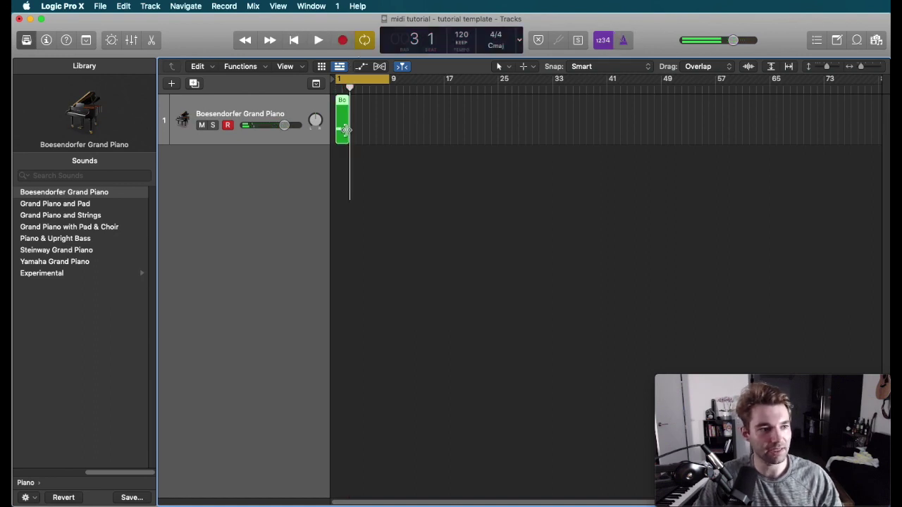
pyautogui.doubleClick(344, 129)
# Enlarge the Piano Roll editor and hide the automation lane below the notes.
pyautogui.scroll(3, 511, 294)
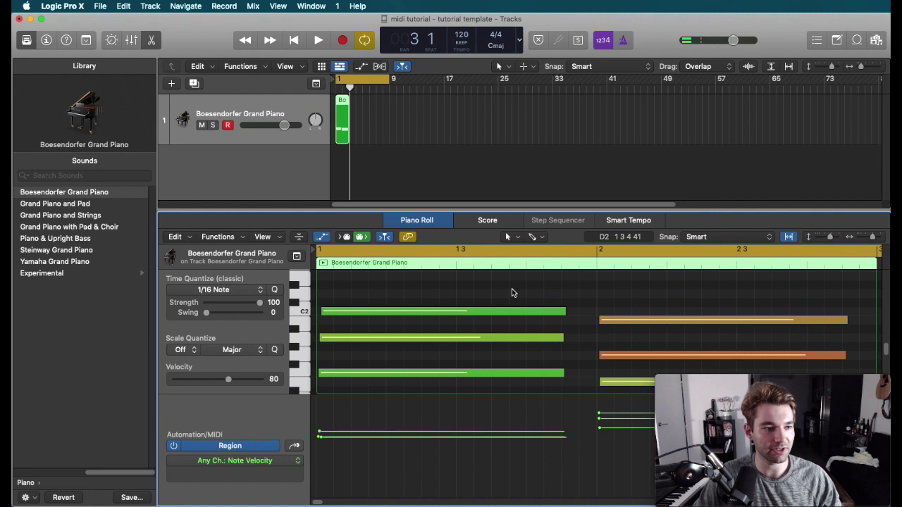
pyautogui.moveTo(503, 211); pyautogui.dragTo(504, 119)
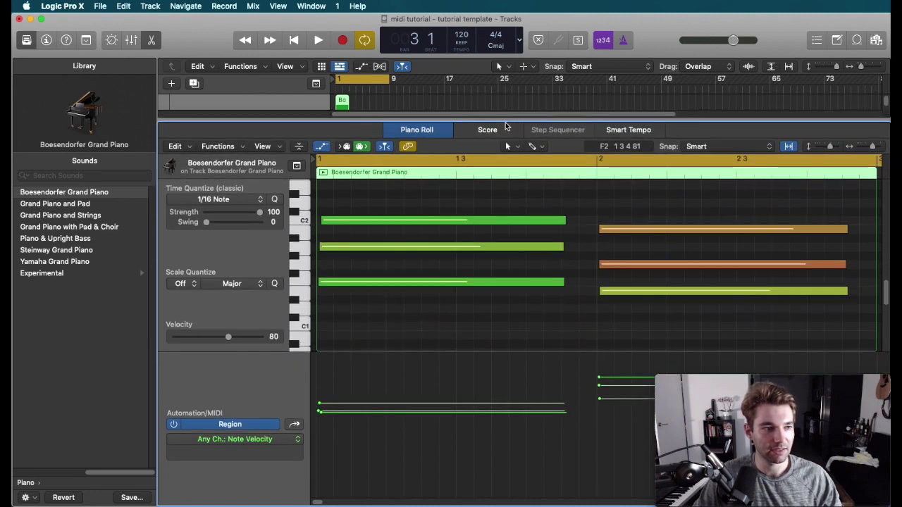
pyautogui.click(440, 314)
pyautogui.press('a')
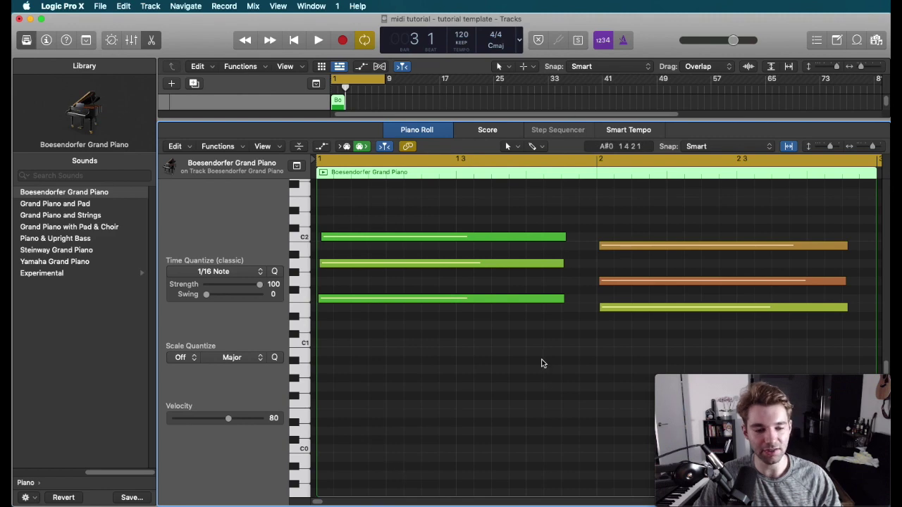
pyautogui.scroll(1, 452, 327)
pyautogui.scroll(2, 452, 328)
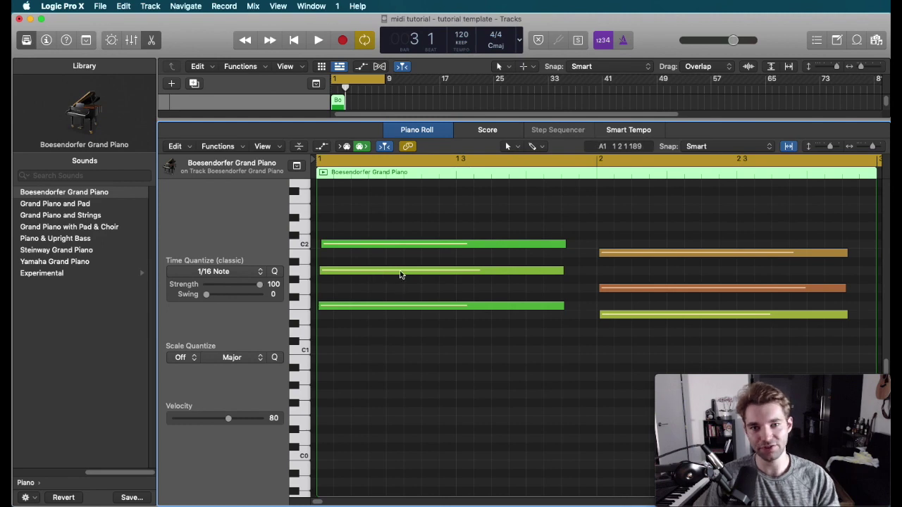
pyautogui.moveTo(400, 275)
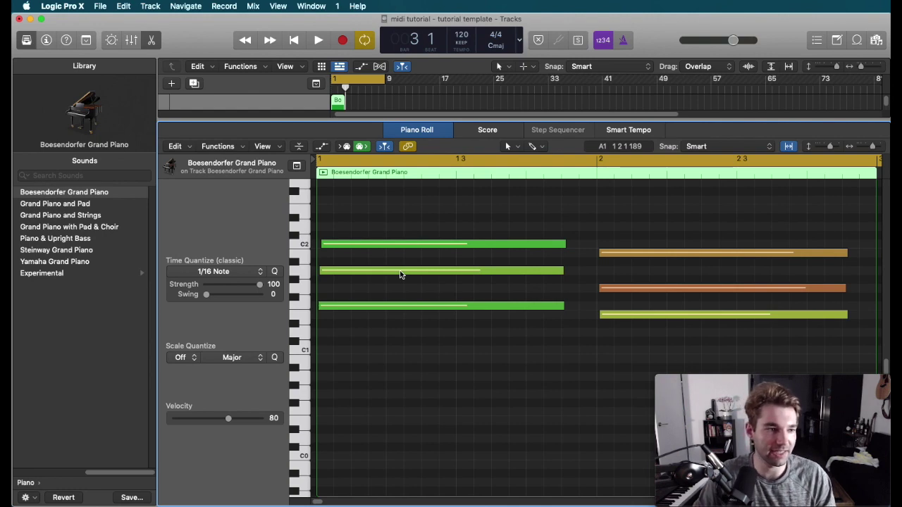
pyautogui.click(302, 273)
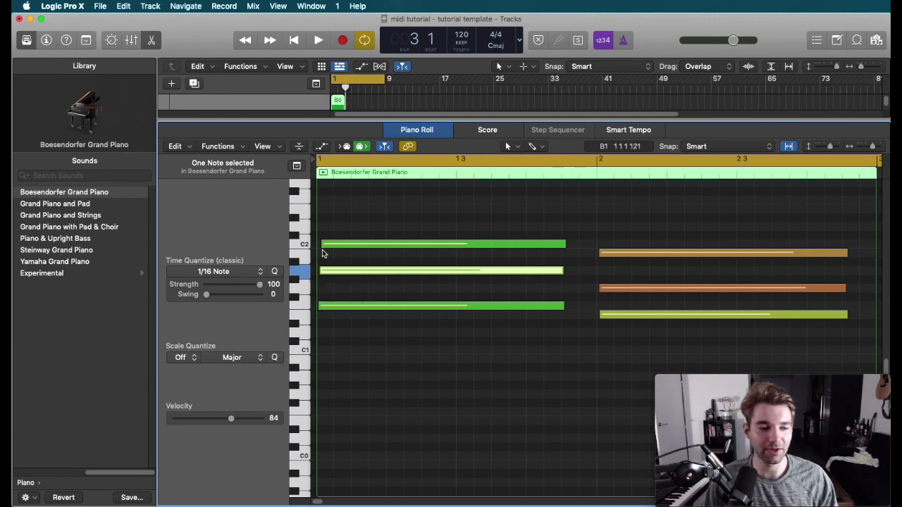
pyautogui.click(321, 222)
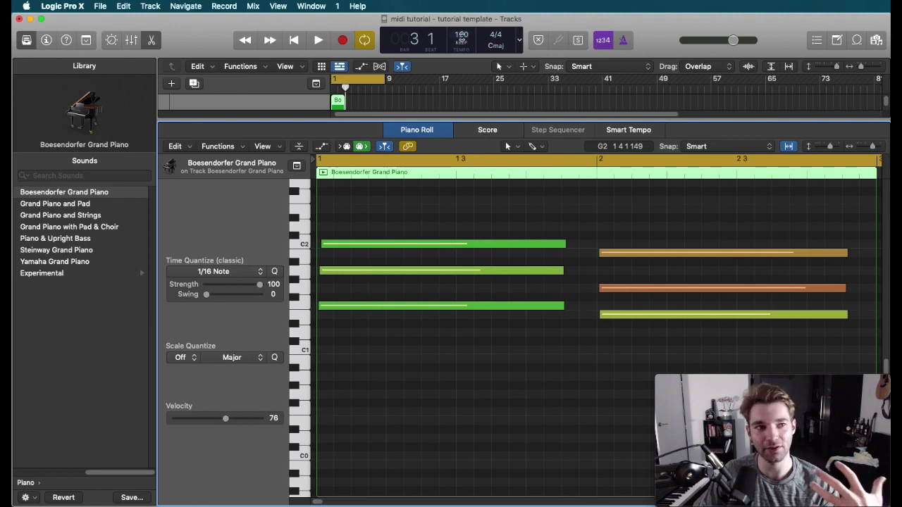
# Lower the project tempo and audition the piano part at the new speed.
pyautogui.moveTo(463, 35); pyautogui.dragTo(463, 44)
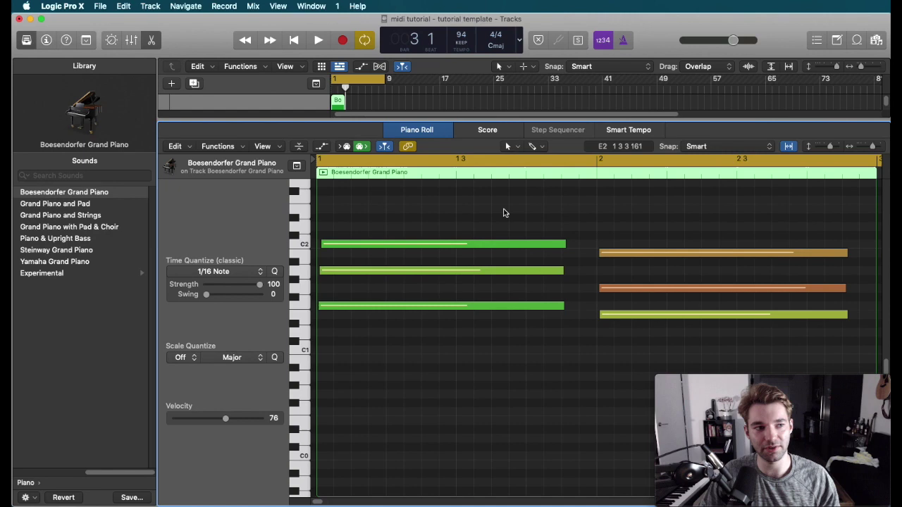
pyautogui.moveTo(474, 42); pyautogui.dragTo(474, 45)
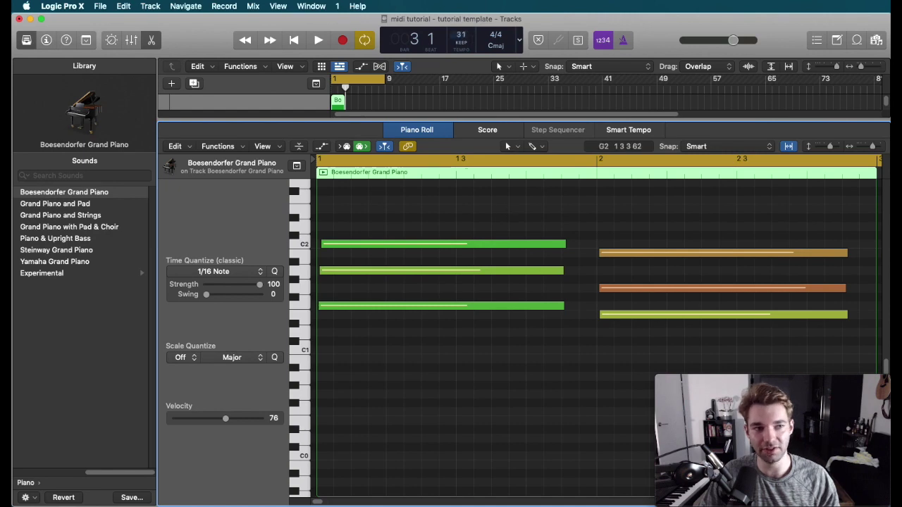
pyautogui.press('space')
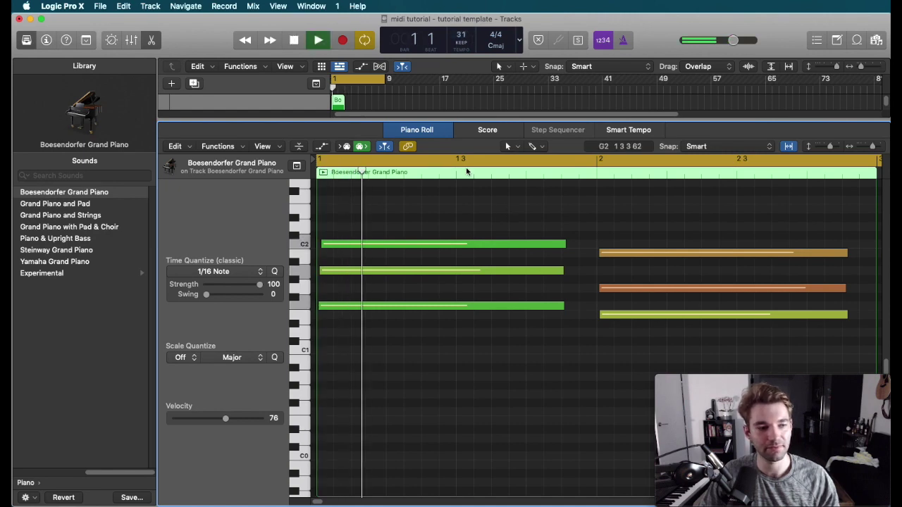
pyautogui.press('space')
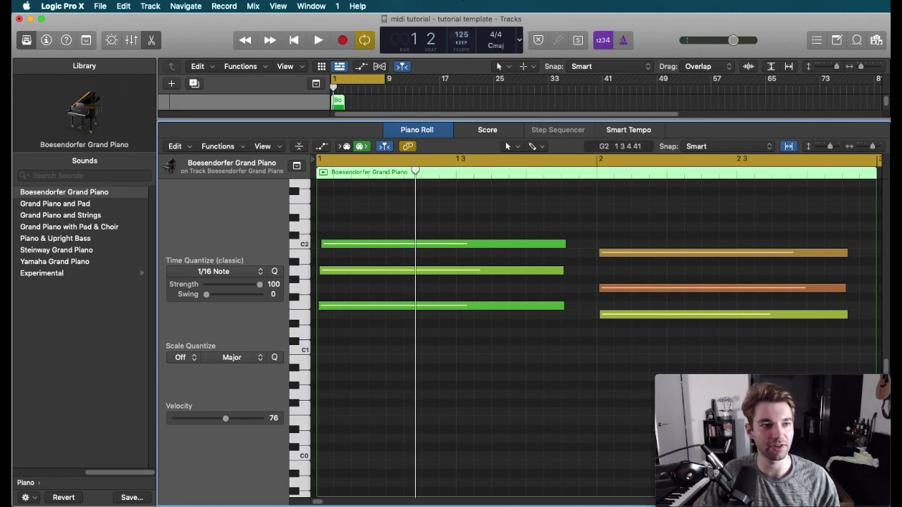
# Raise the tempo to 171 BPM and play the piano part back.
pyautogui.moveTo(462, 35); pyautogui.dragTo(468, 7)
pyautogui.click(317, 40)
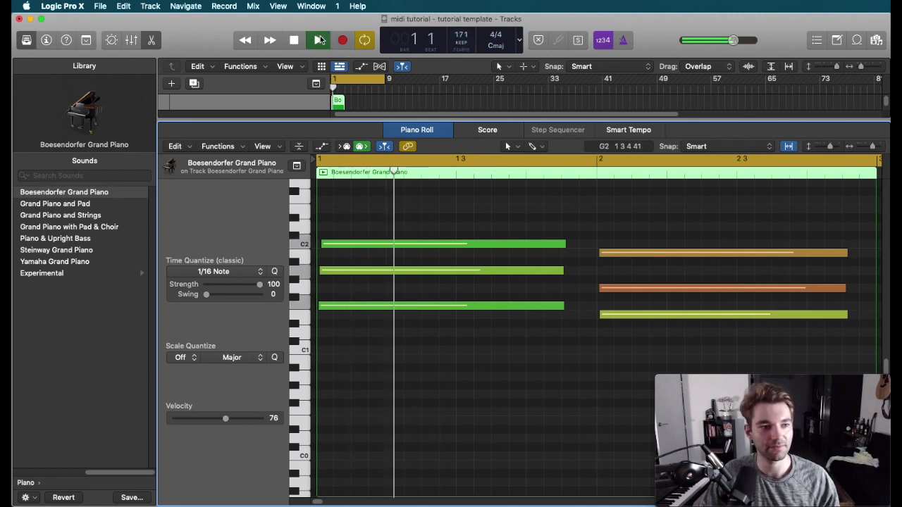
pyautogui.click(293, 41)
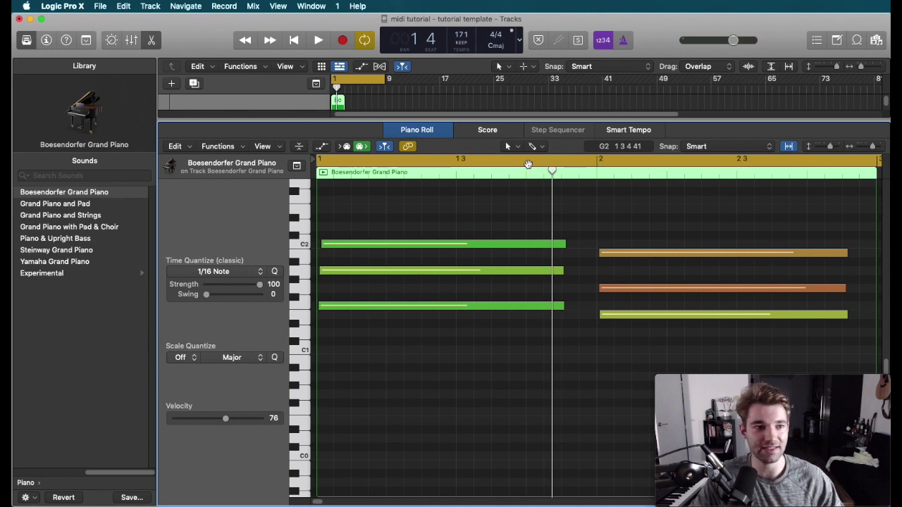
# Bring the Tracks area back into view, then marquee-select and delete the recorded piano region.
pyautogui.moveTo(459, 121); pyautogui.dragTo(470, 236)
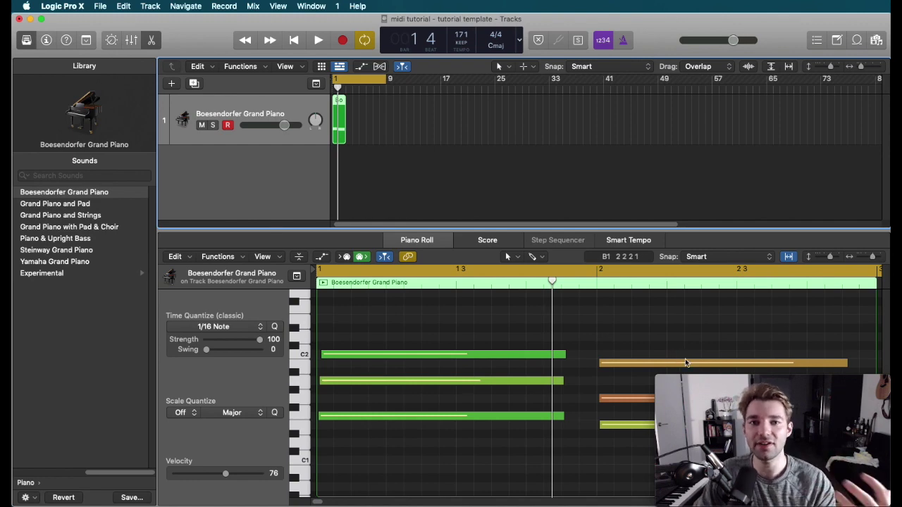
pyautogui.click(575, 331)
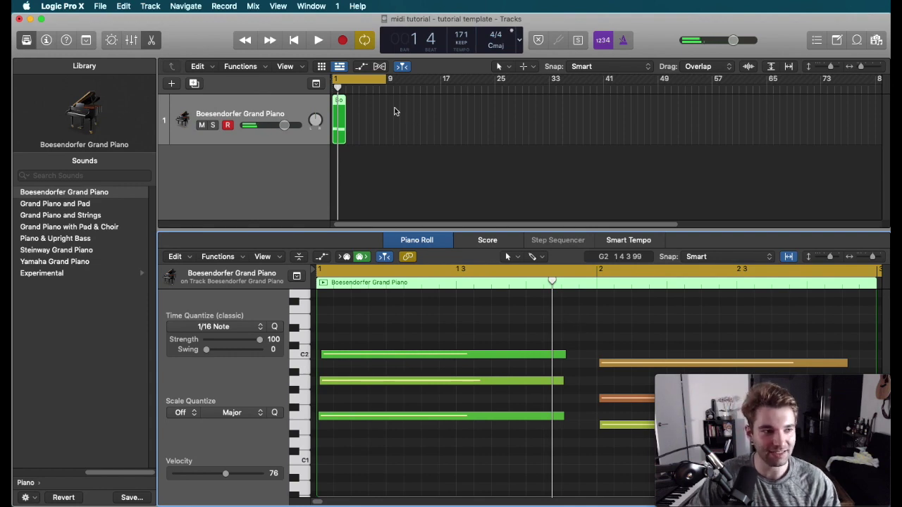
pyautogui.moveTo(388, 108); pyautogui.dragTo(347, 127)
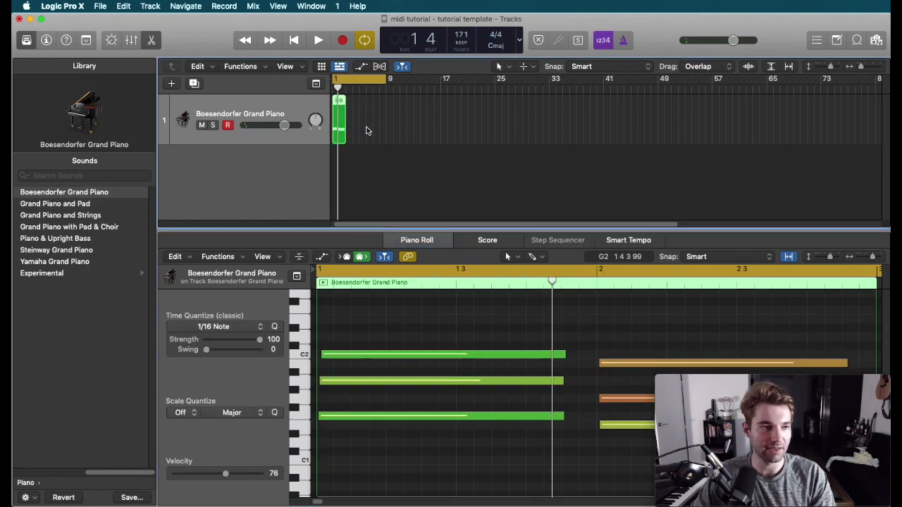
pyautogui.press('Delete')
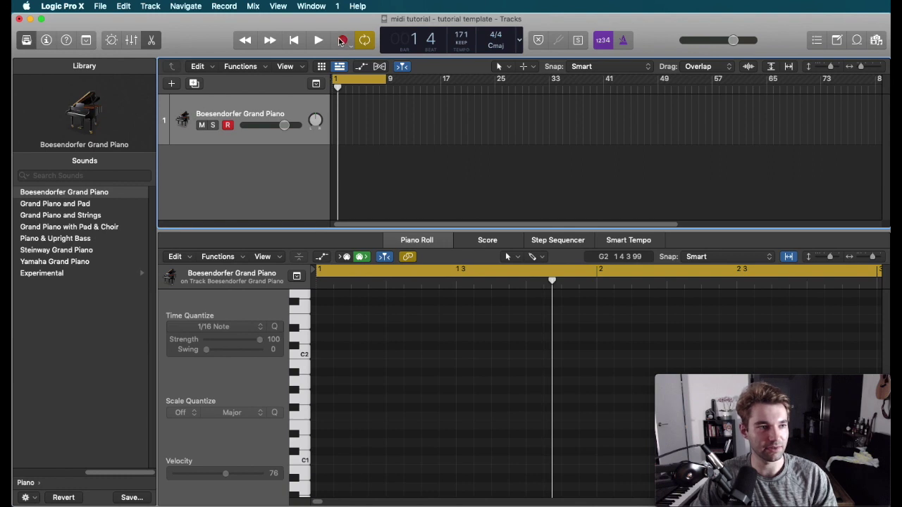
# Set the tempo to 100 and record a new two-note piano take.
pyautogui.click(341, 40)
pyautogui.press('space')
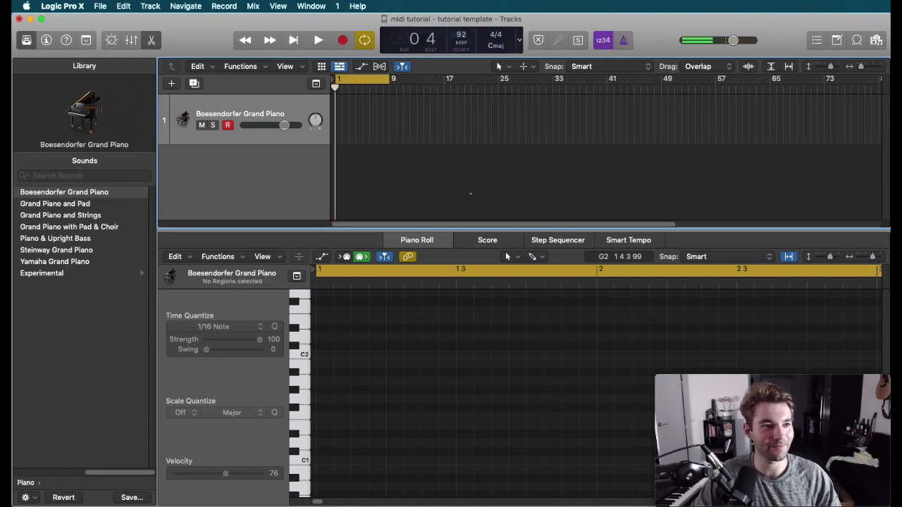
pyautogui.moveTo(461, 35); pyautogui.dragTo(461, 32)
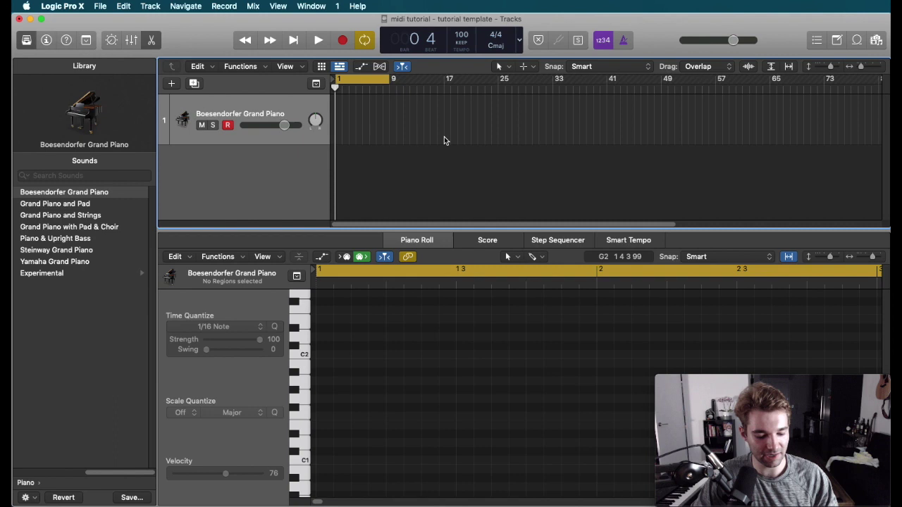
pyautogui.press('r')
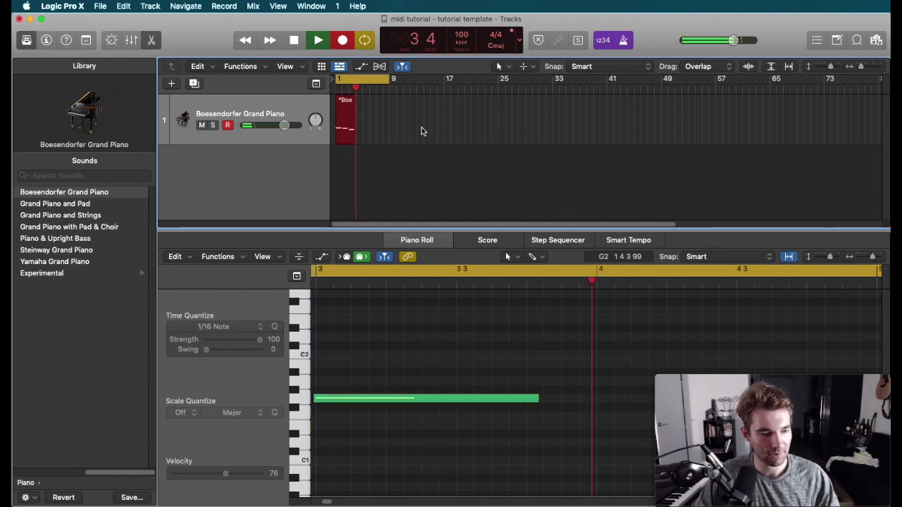
pyautogui.press('space')
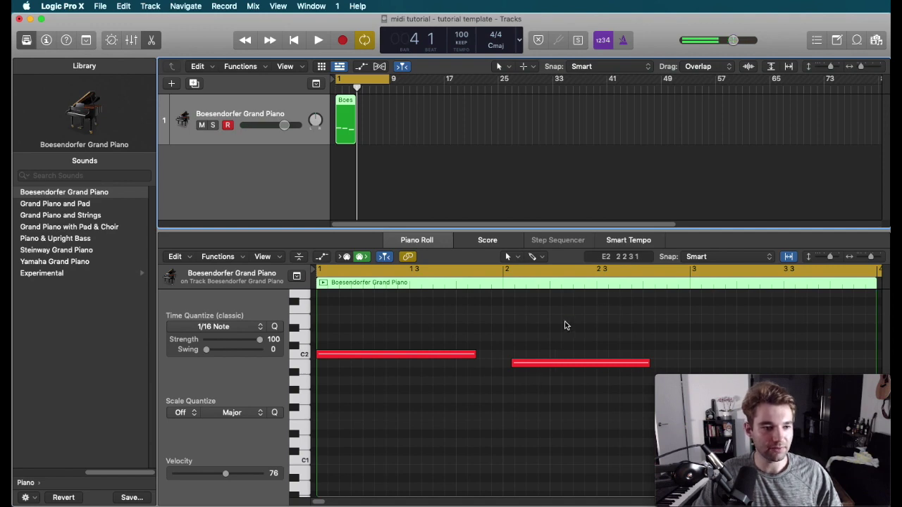
# Play back the new take and try out velocity values on the notes.
pyautogui.press('space')
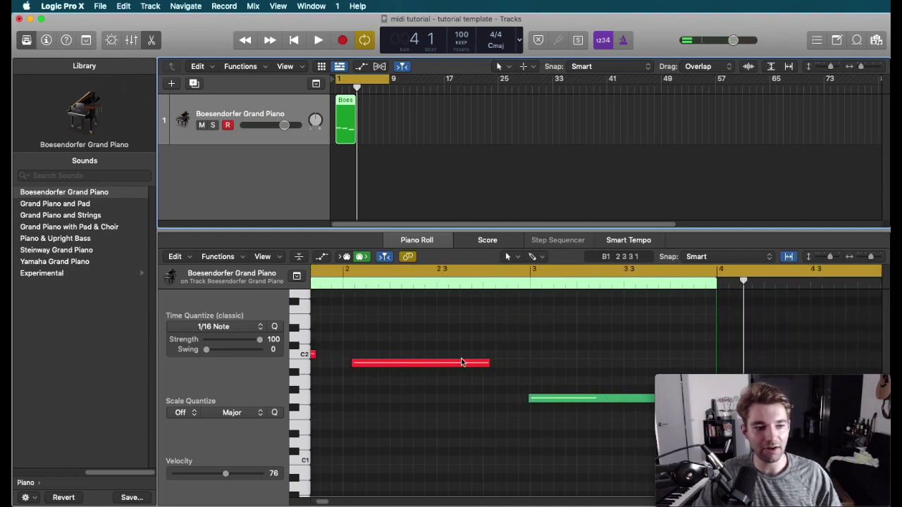
pyautogui.click(562, 399)
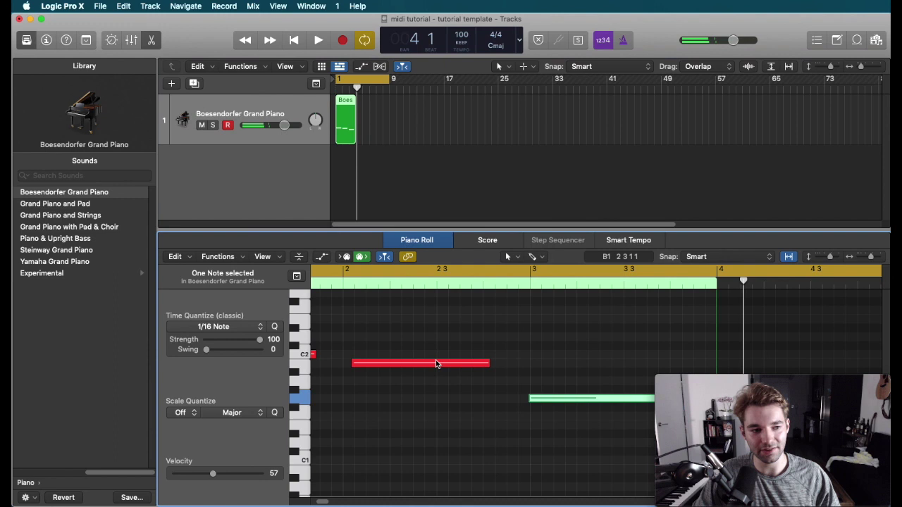
pyautogui.click(436, 402)
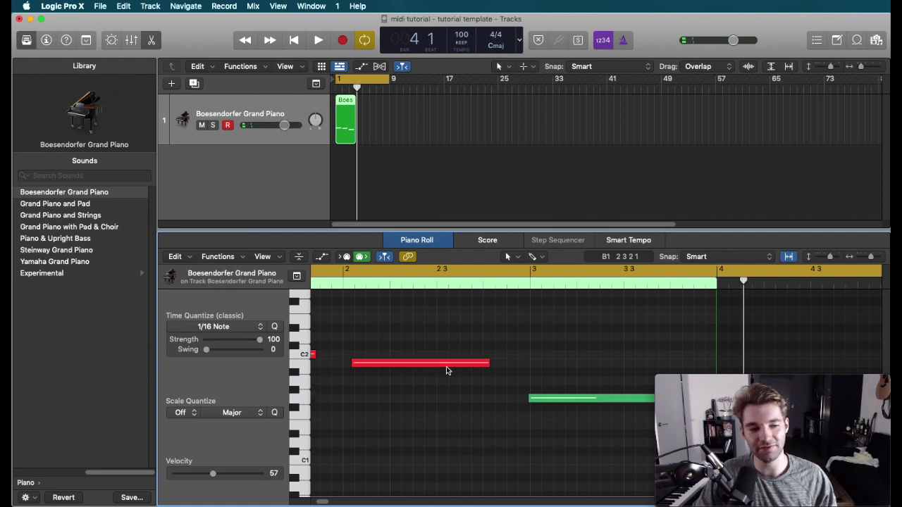
pyautogui.moveTo(446, 367)
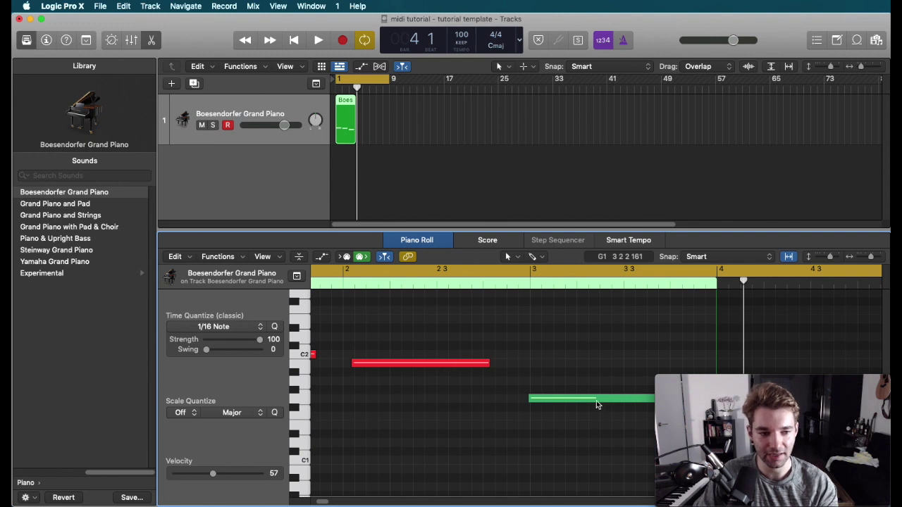
pyautogui.moveTo(596, 400)
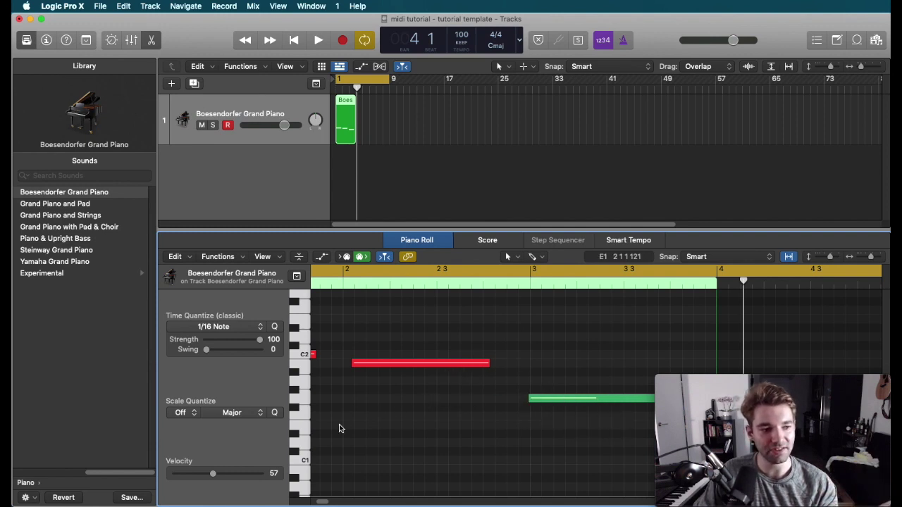
pyautogui.moveTo(212, 474); pyautogui.dragTo(311, 477)
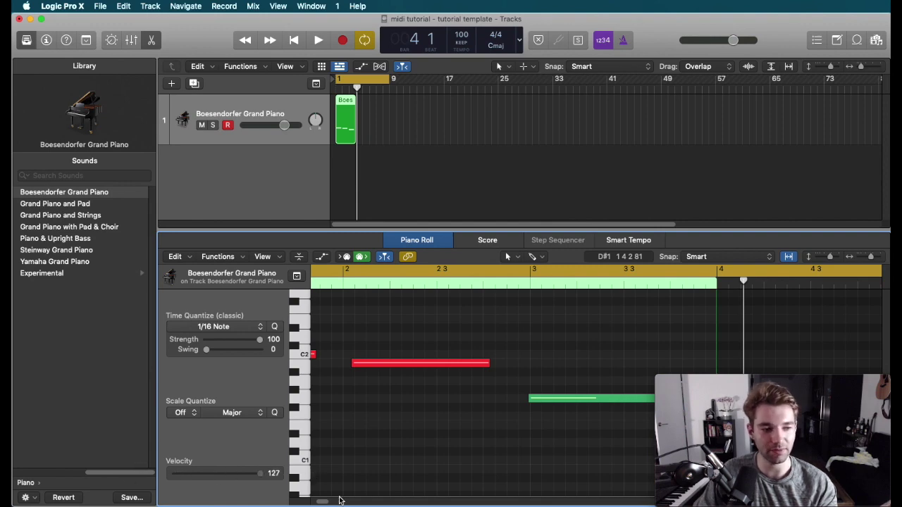
pyautogui.moveTo(259, 474); pyautogui.dragTo(222, 483)
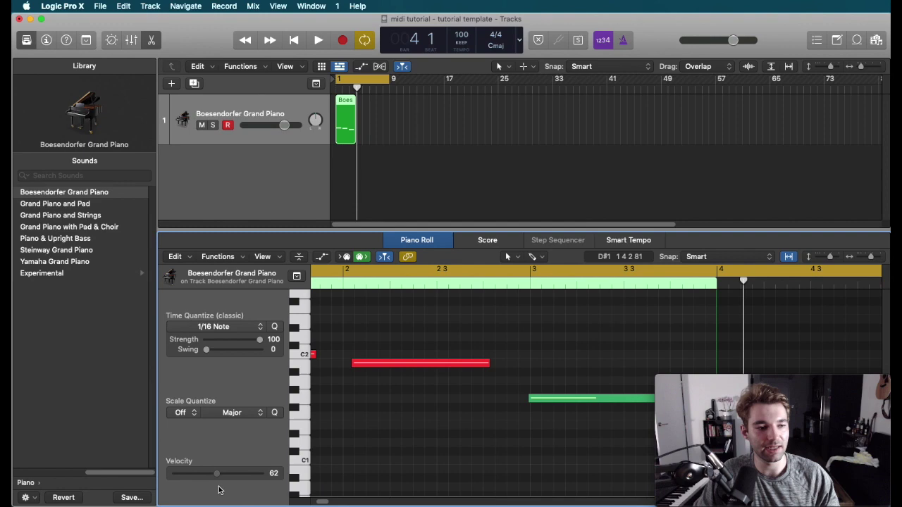
pyautogui.click(574, 400)
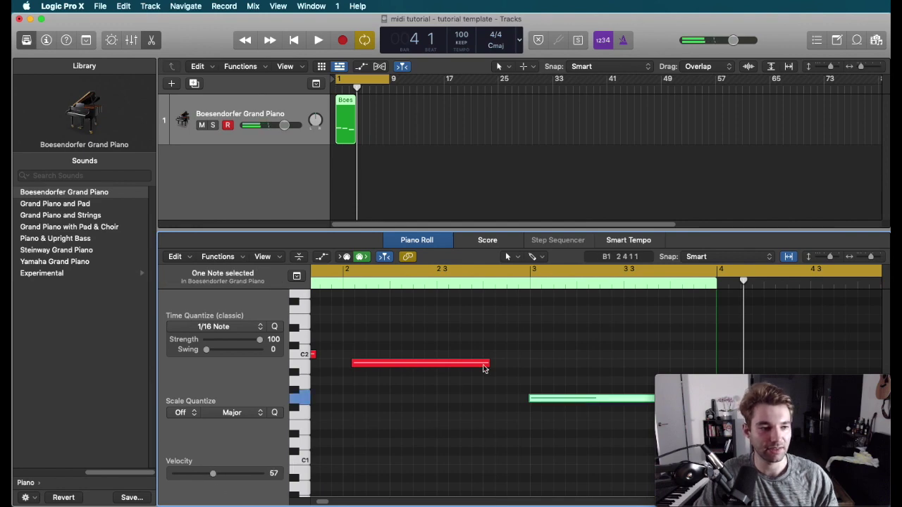
pyautogui.hscroll(-3, 486, 370)
pyautogui.click(435, 400)
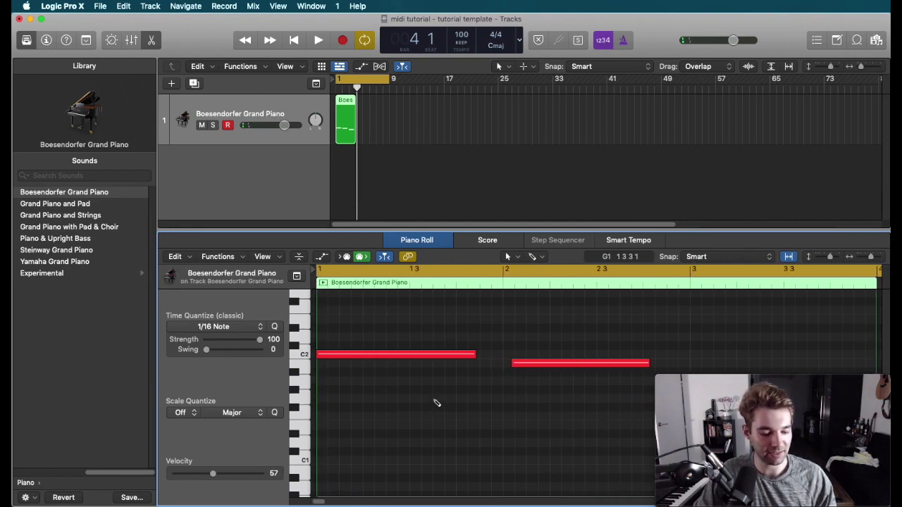
# Quantize both piano notes to the 1/16 grid and play them back.
pyautogui.press('super+a')
pyautogui.press('q')
pyautogui.click(388, 377)
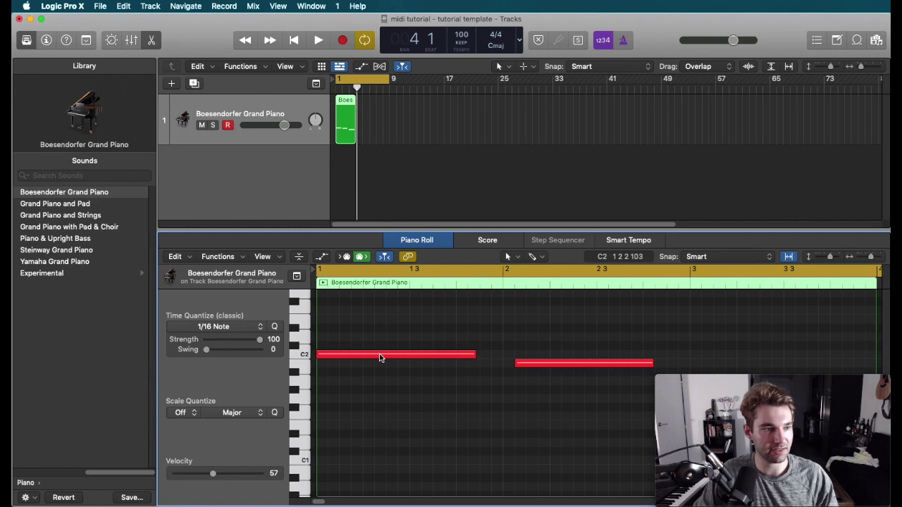
pyautogui.press('space')
# Lower the loud C2 note's velocity with the inspector slider and audition the result.
pyautogui.press('space')
pyautogui.click(379, 358)
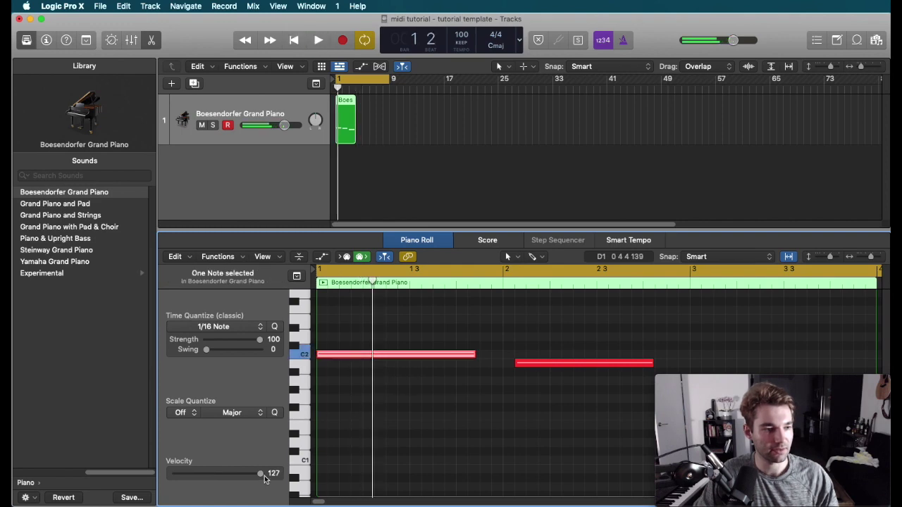
pyautogui.moveTo(262, 476); pyautogui.dragTo(227, 478)
pyautogui.click(472, 411)
pyautogui.press('space')
pyautogui.press('space')
pyautogui.press('space')
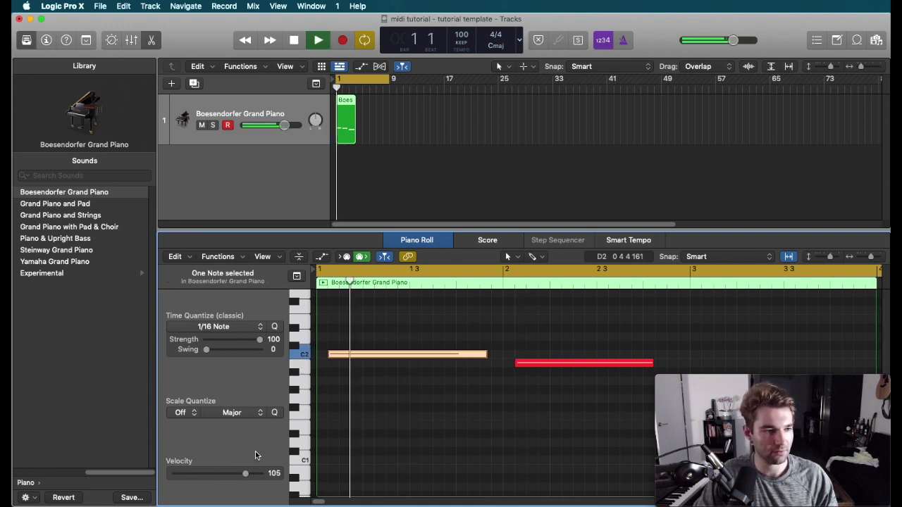
pyautogui.moveTo(245, 474); pyautogui.dragTo(212, 477)
pyautogui.press('space')
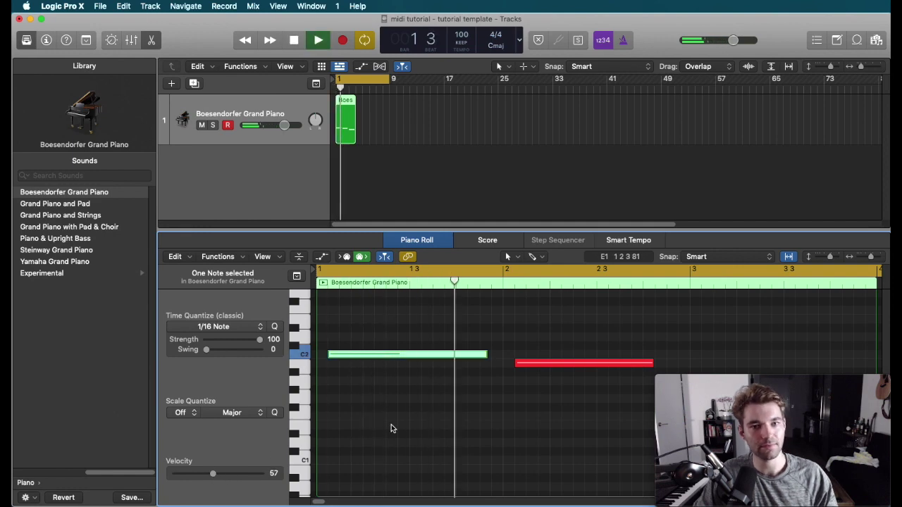
pyautogui.press('space')
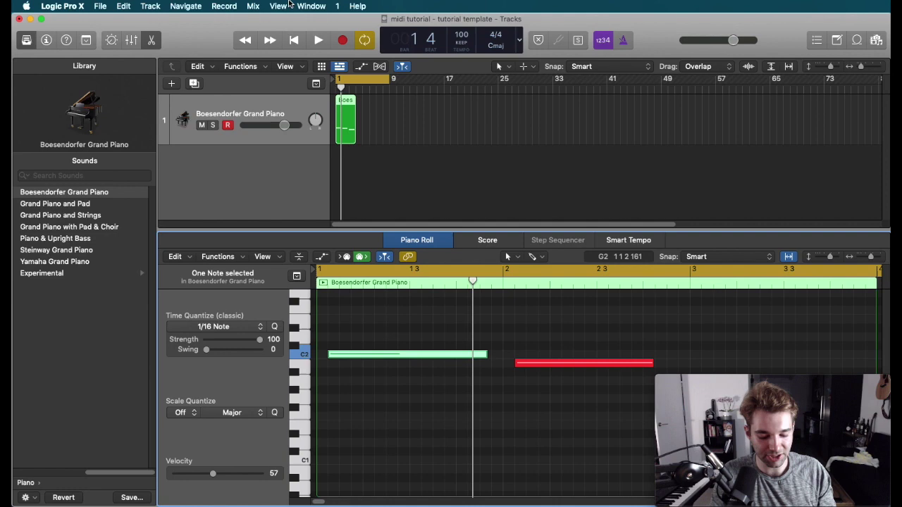
# Show the Musical Typing keyboard (Cmd-K) and play a couple of notes on it.
pyautogui.press('super+k')
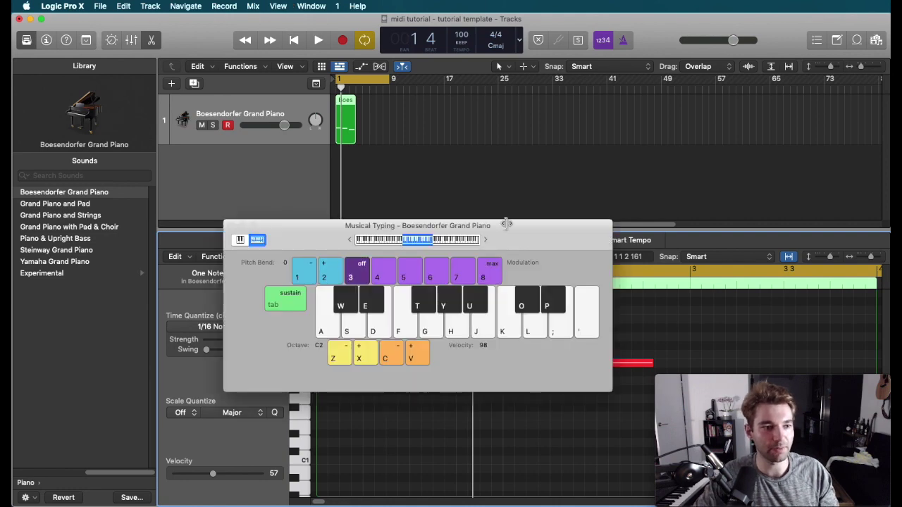
pyautogui.moveTo(556, 235); pyautogui.dragTo(548, 236)
pyautogui.click(393, 321)
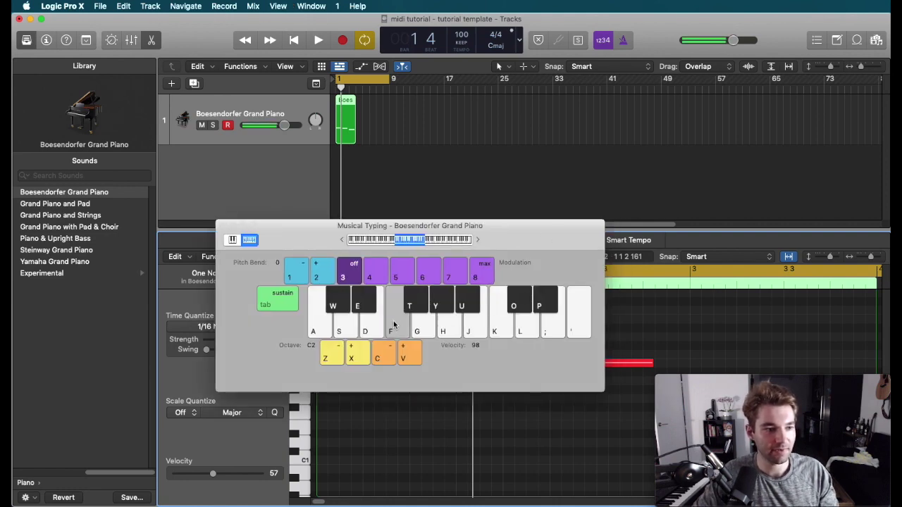
pyautogui.click(432, 332)
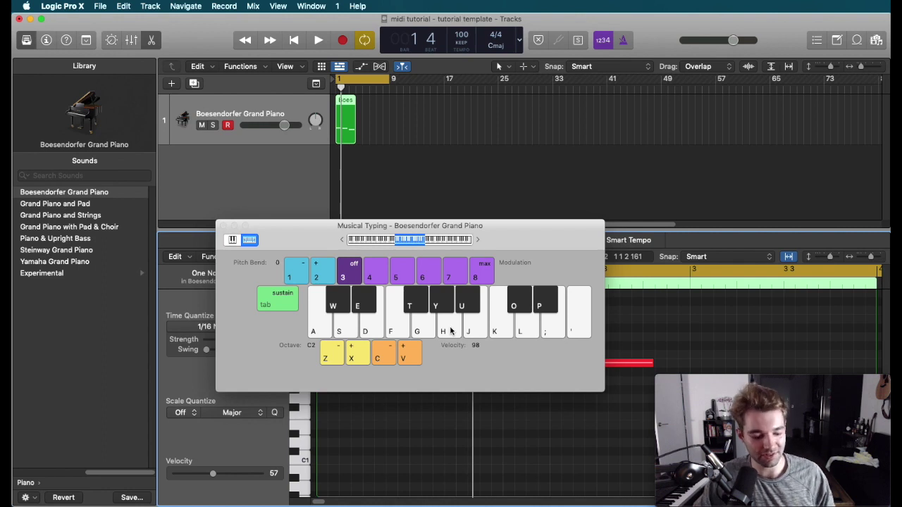
# Play C notes while shifting octaves with Z and X, ending back at C2.
pyautogui.press('a')
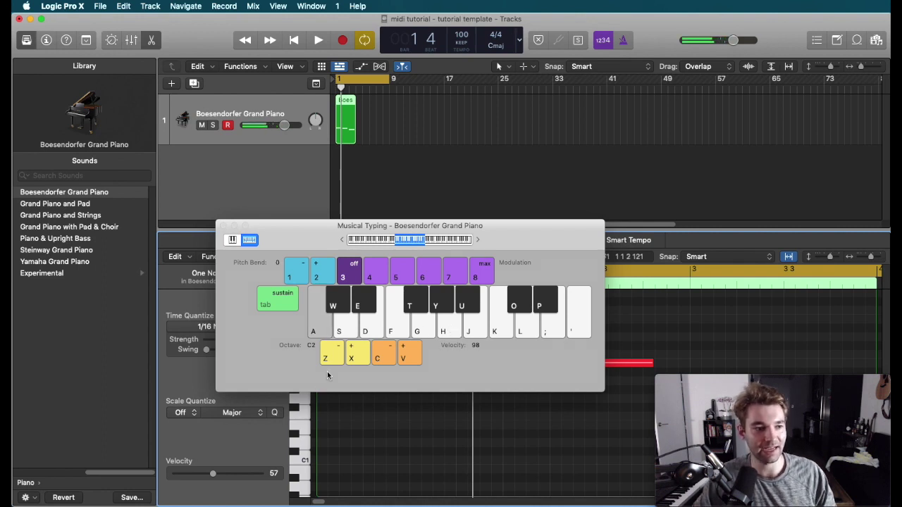
pyautogui.press('z')
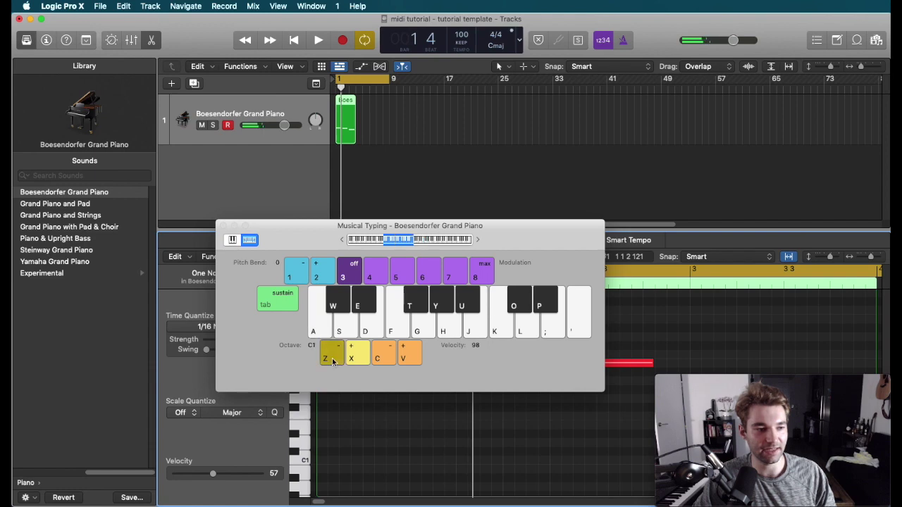
pyautogui.press('x')
pyautogui.press('x')
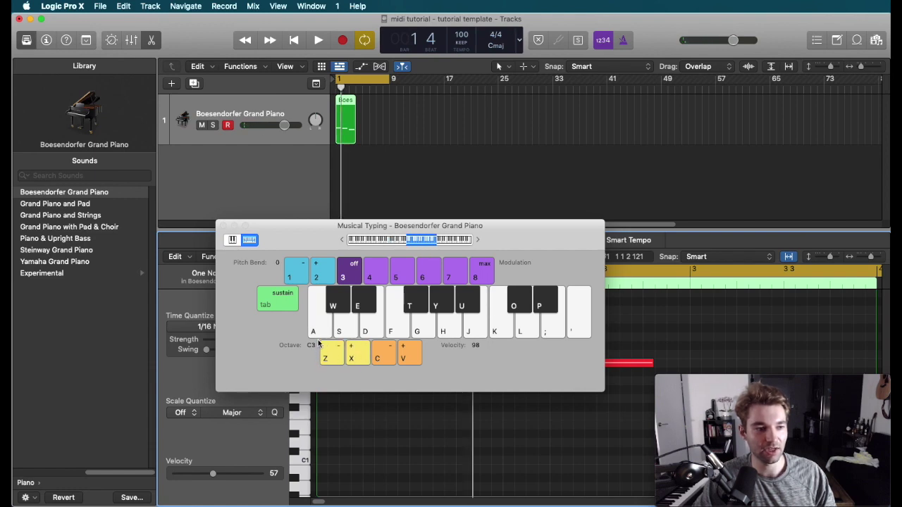
pyautogui.press('a')
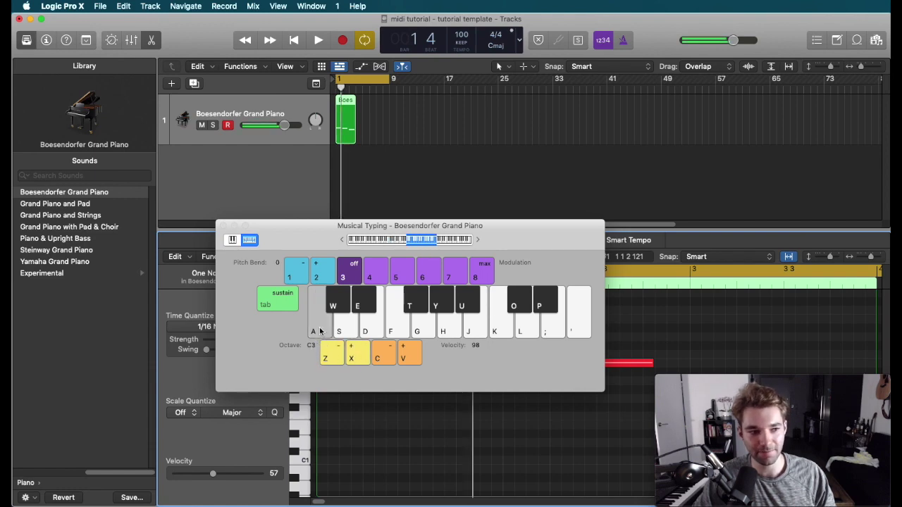
pyautogui.press('z')
pyautogui.press('a')
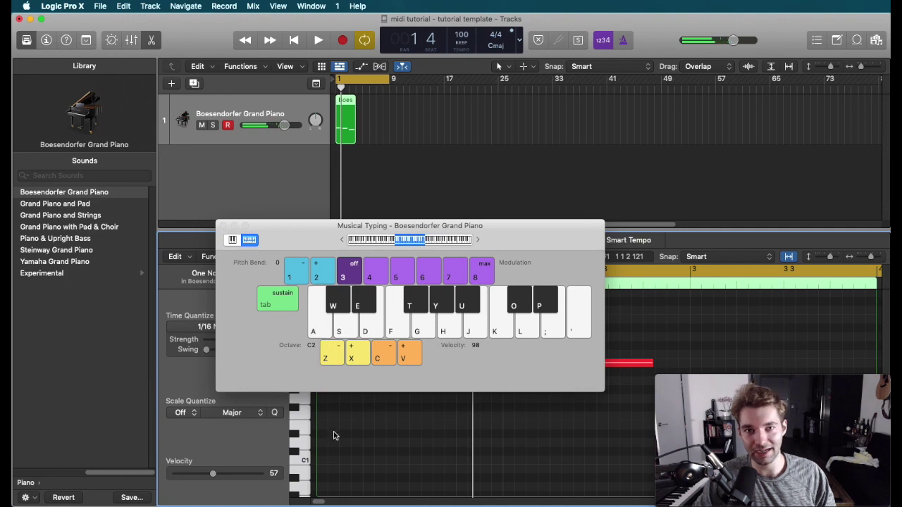
# Play a C major chord by holding A, D and G.
pyautogui.press('a')
pyautogui.press('d')
pyautogui.press('g')
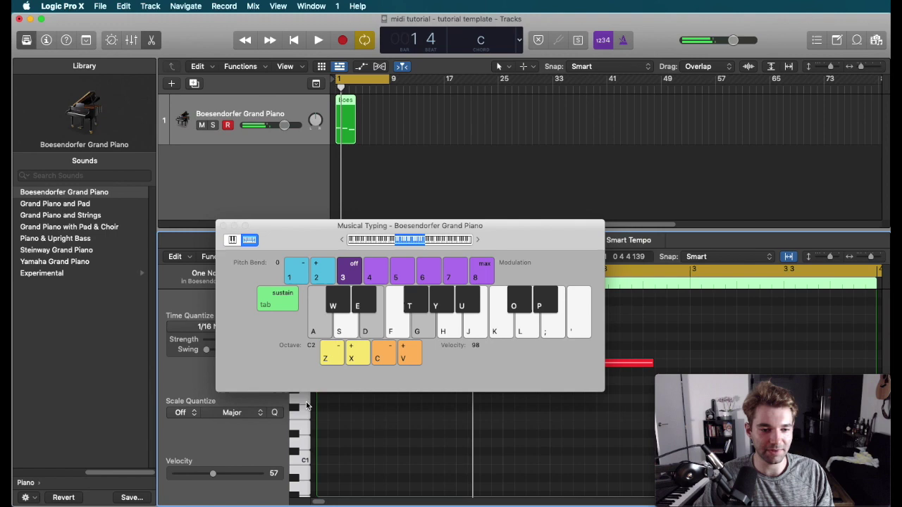
# Replay the C major chord with the A, D and G keys.
pyautogui.press('a')
pyautogui.press('d')
pyautogui.press('g')
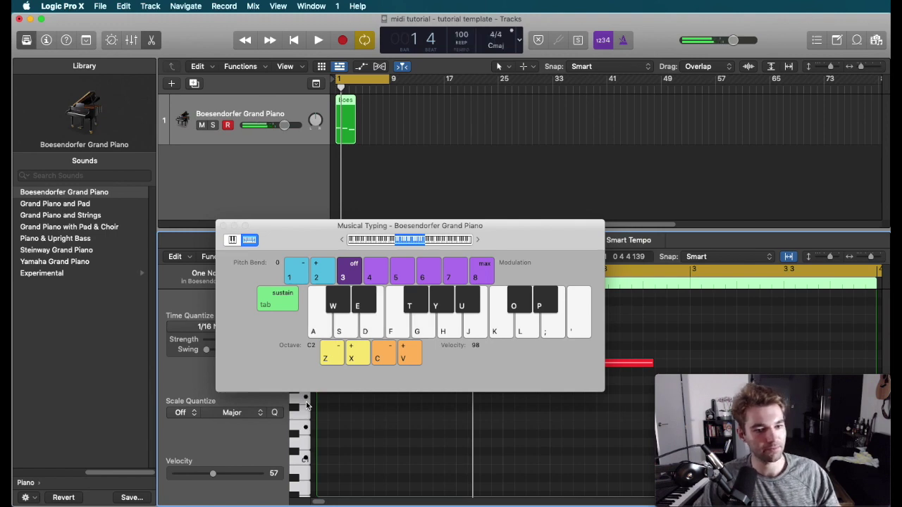
# Record a C, D, E, C, F melody, then move Musical Typing to the lower left.
pyautogui.click(341, 40)
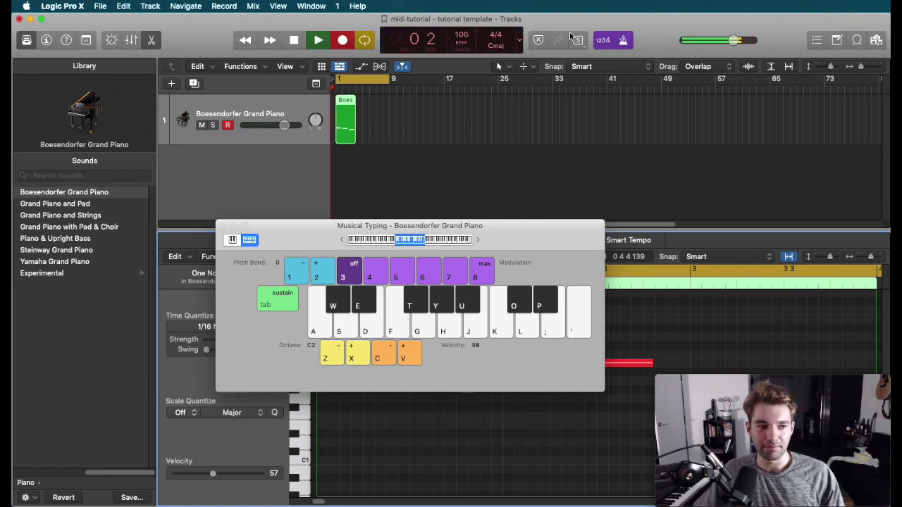
pyautogui.click(329, 331)
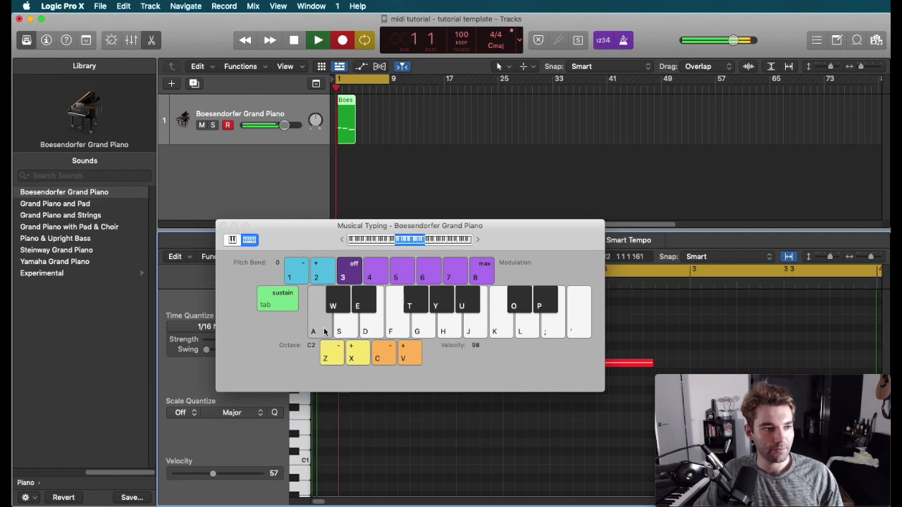
pyautogui.click(343, 326)
pyautogui.click(374, 326)
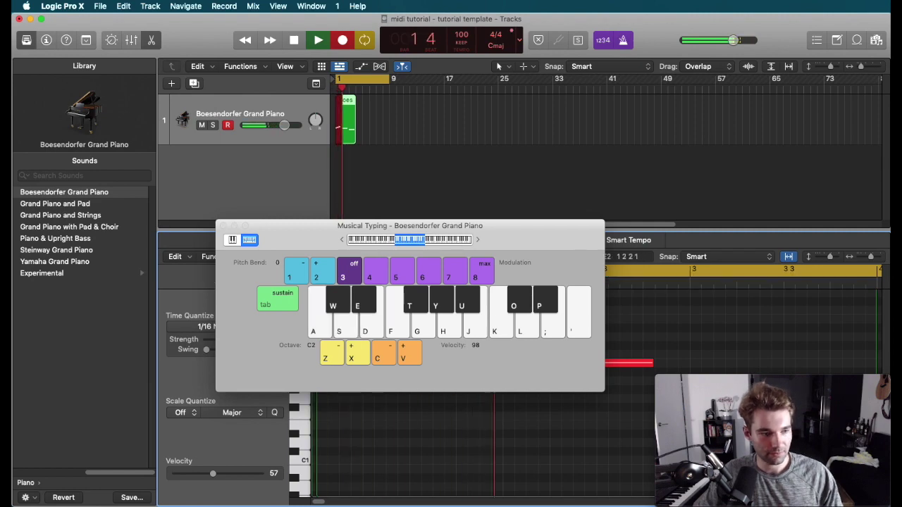
pyautogui.press('a')
pyautogui.press('f')
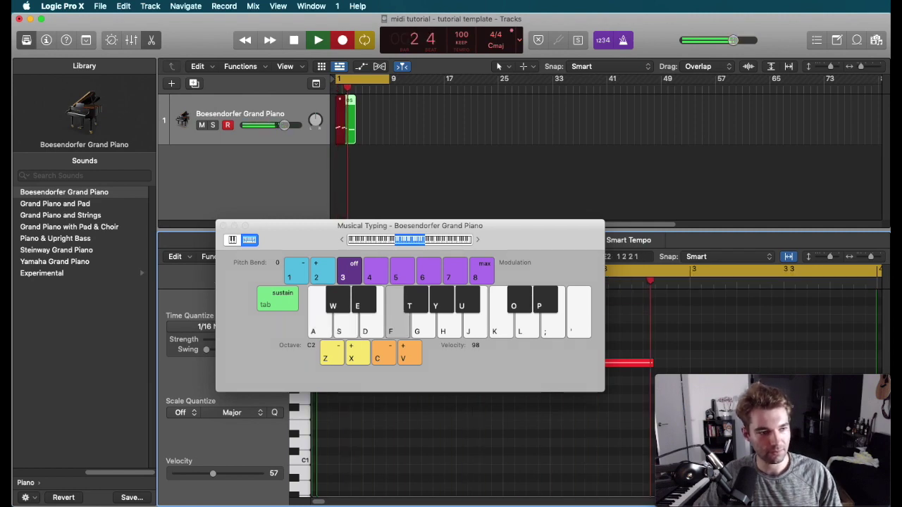
pyautogui.press('space')
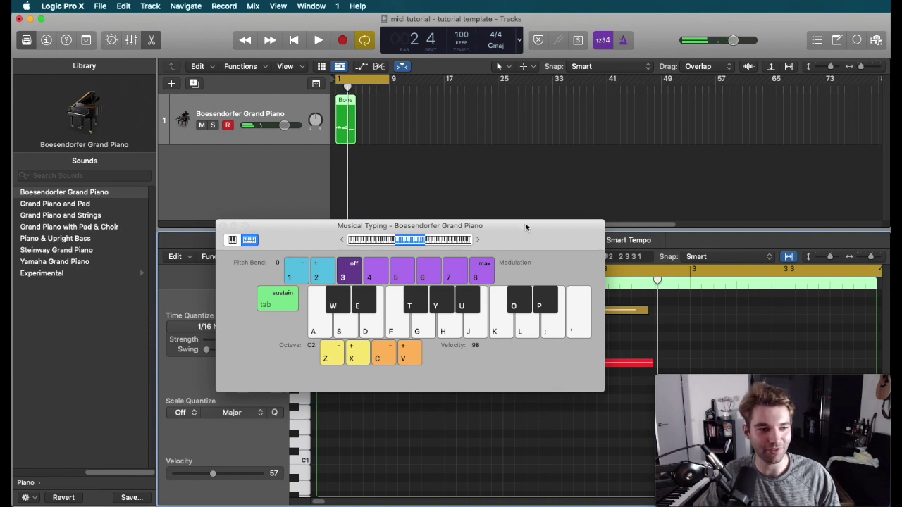
pyautogui.moveTo(525, 227); pyautogui.dragTo(368, 504)
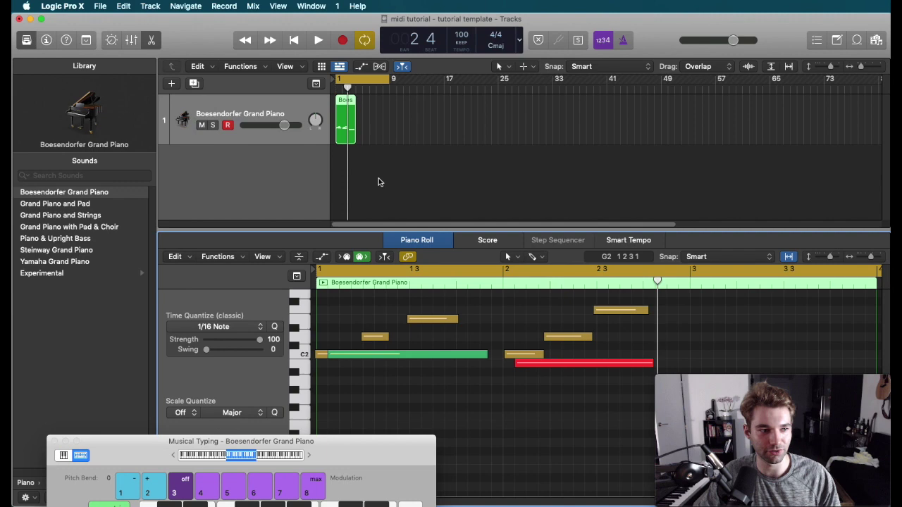
# Play back the new recording from bar 1 and close the Musical Typing keyboard.
pyautogui.click(318, 40)
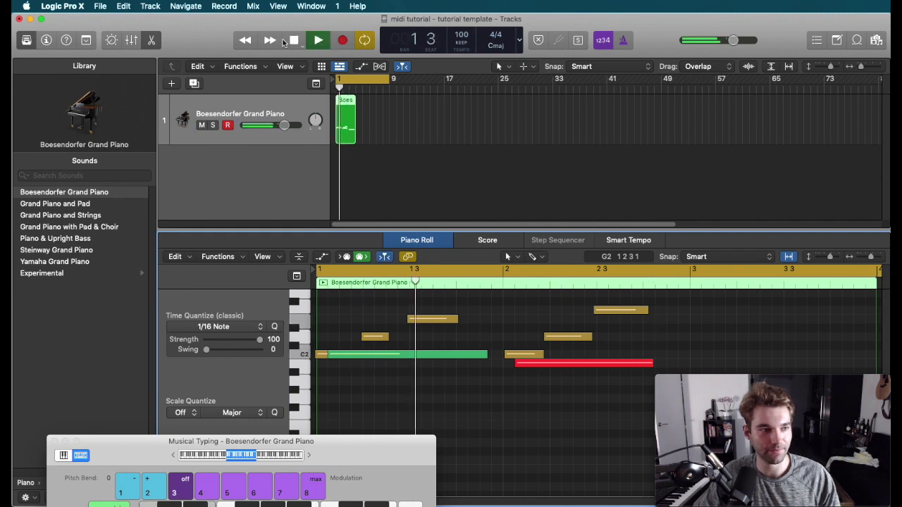
pyautogui.click(292, 41)
pyautogui.press('space')
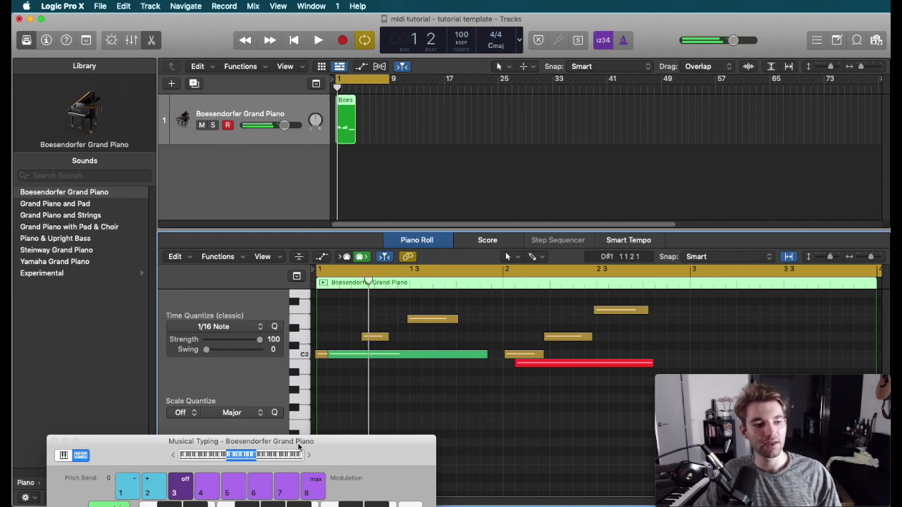
pyautogui.click(54, 441)
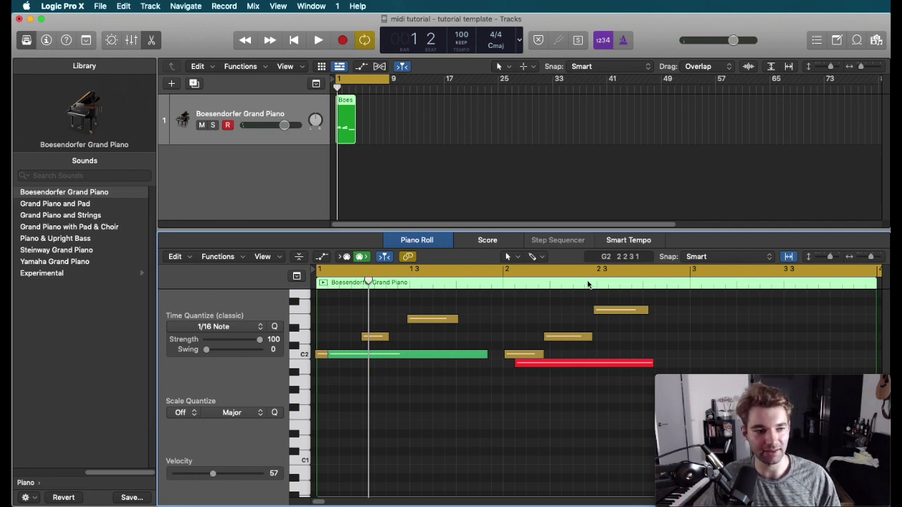
# Select all the notes in the piano region and delete them.
pyautogui.moveTo(546, 360); pyautogui.dragTo(453, 343)
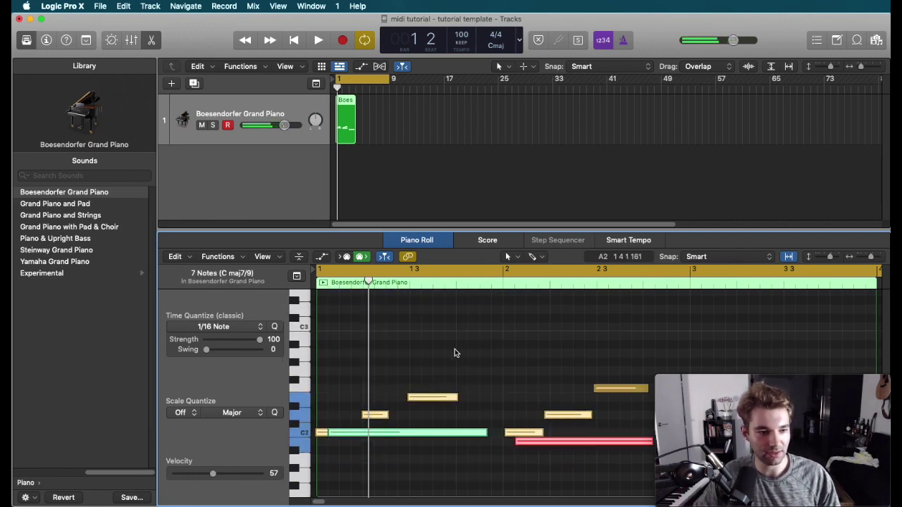
pyautogui.click(321, 326)
pyautogui.press('super+a')
pyautogui.press('Delete')
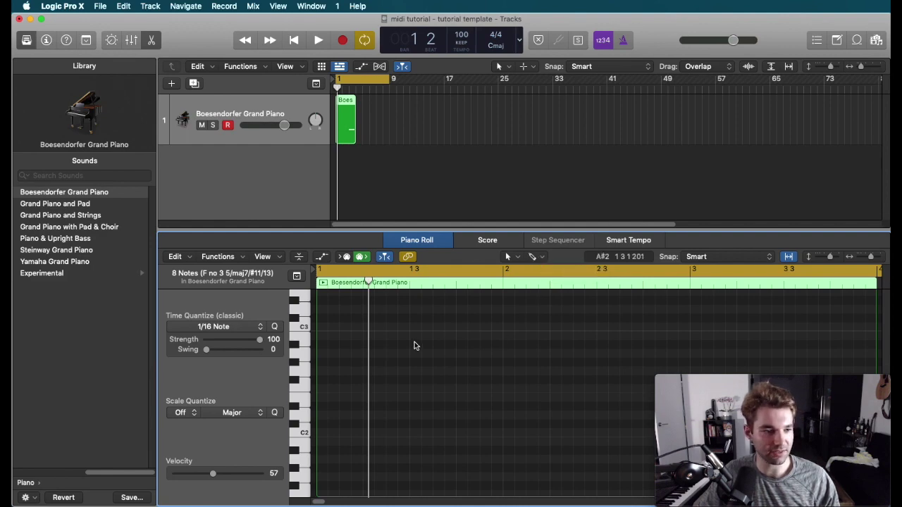
# Pencil in a three-note chord, set its velocity to 127, and play it back.
pyautogui.click(330, 345)
pyautogui.click(344, 388)
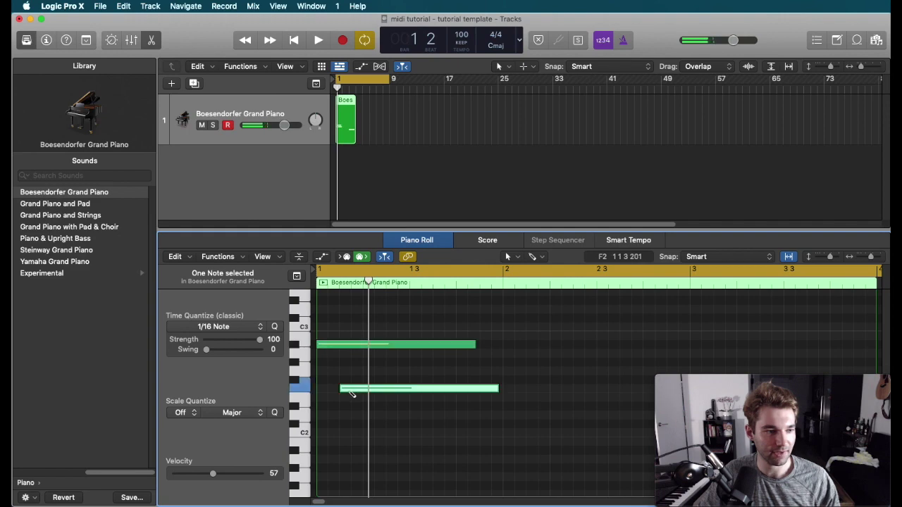
pyautogui.click(438, 424)
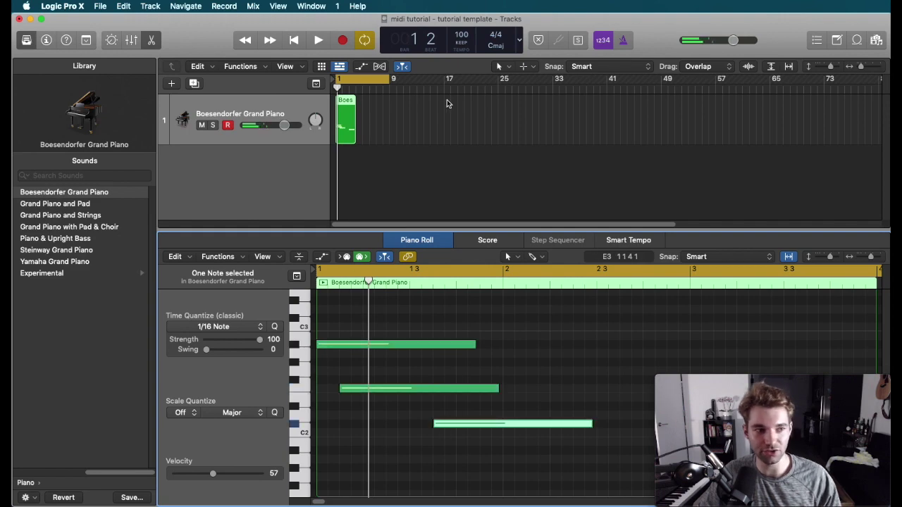
pyautogui.moveTo(370, 323); pyautogui.dragTo(551, 487)
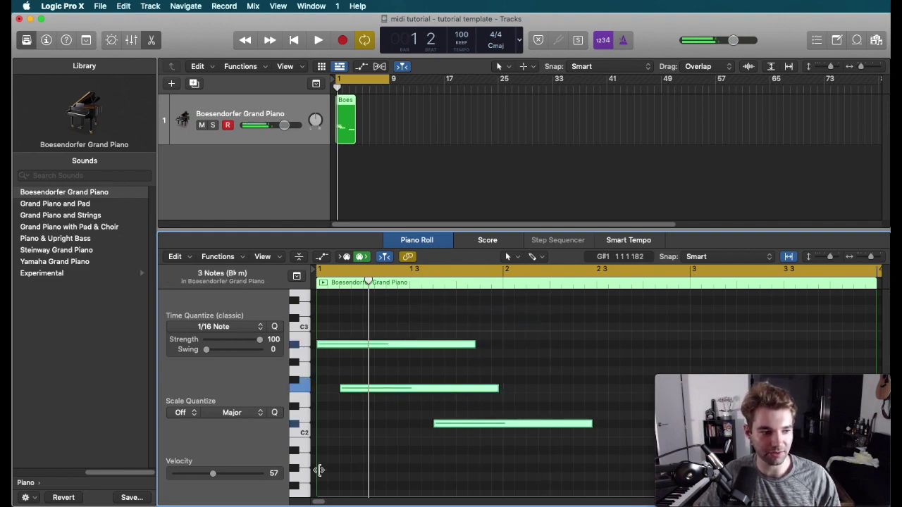
pyautogui.click(265, 475)
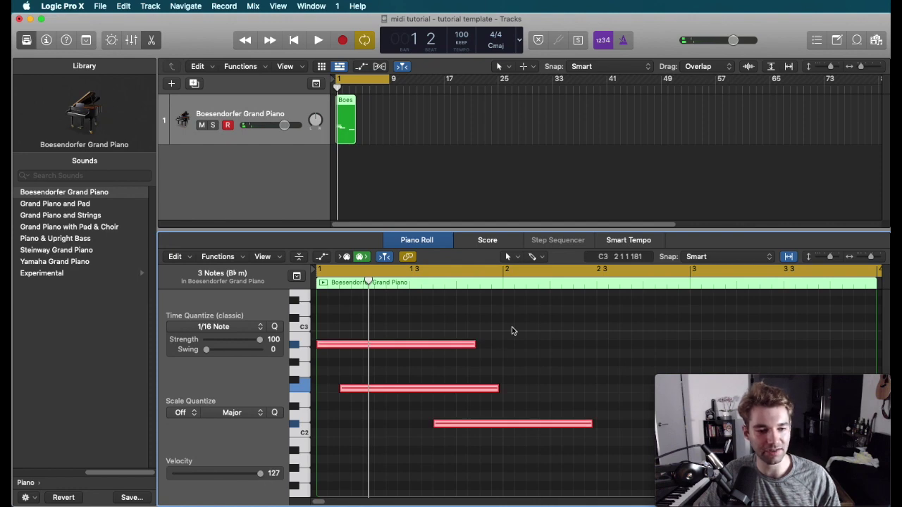
pyautogui.click(513, 329)
pyautogui.press('space')
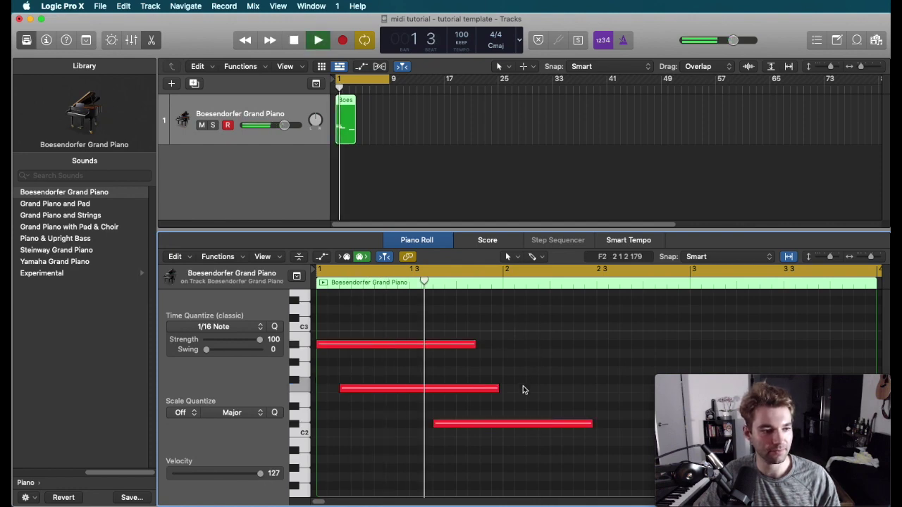
pyautogui.press('space')
# Lower the chord's bottom note to C2 and audition the edited chord.
pyautogui.click(451, 425)
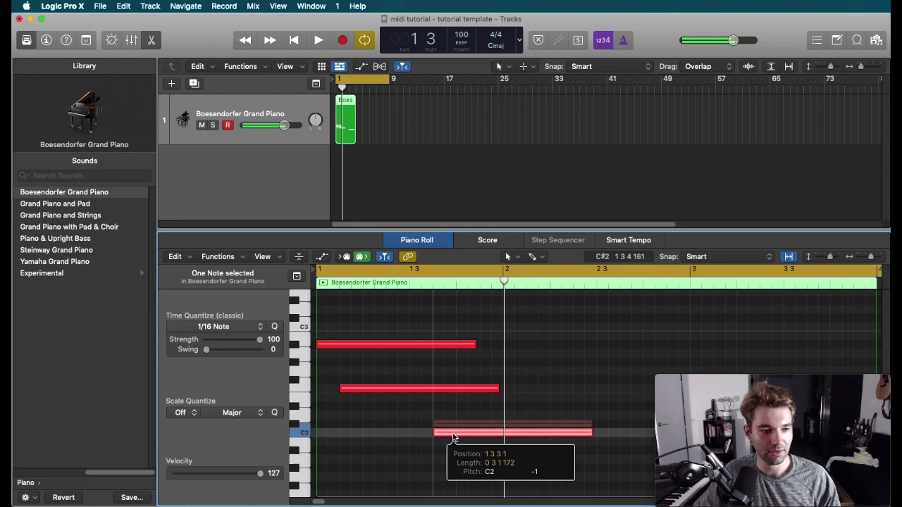
pyautogui.moveTo(453, 438); pyautogui.dragTo(455, 440)
pyautogui.press('space')
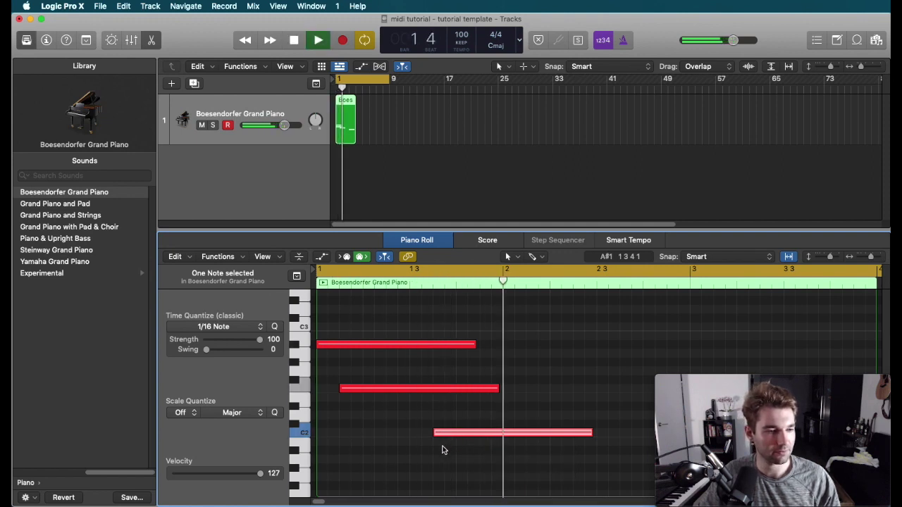
pyautogui.press('space')
# Copy the chord, paste a duplicate at bar 2, and play both chords back.
pyautogui.moveTo(448, 468); pyautogui.dragTo(408, 341)
pyautogui.press('super+c')
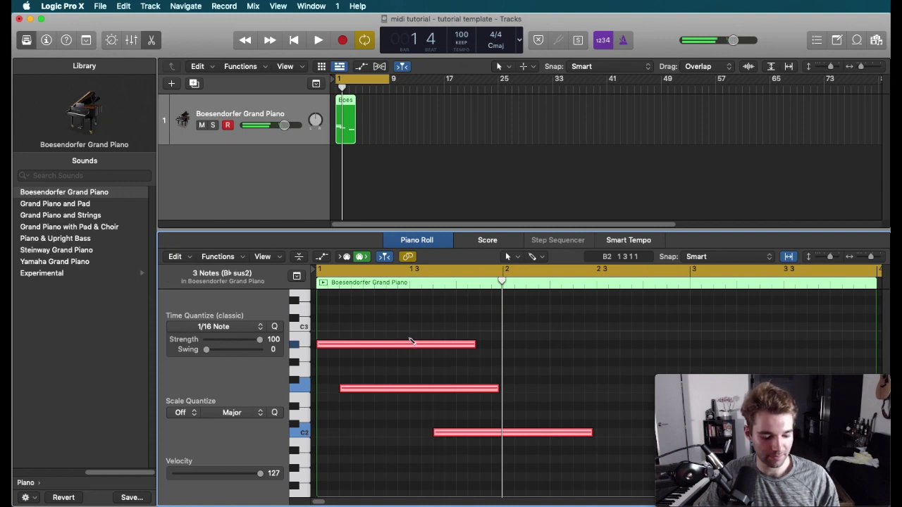
pyautogui.press('super+v')
pyautogui.press('space')
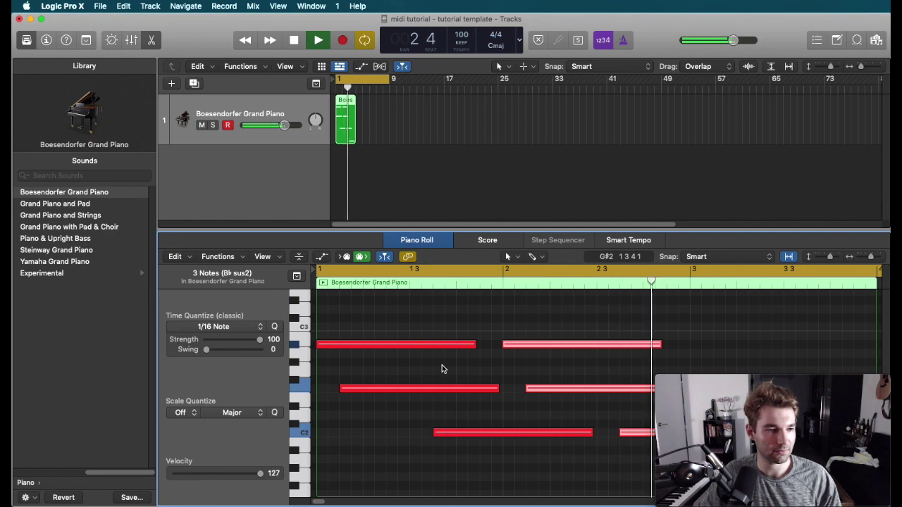
pyautogui.press('space')
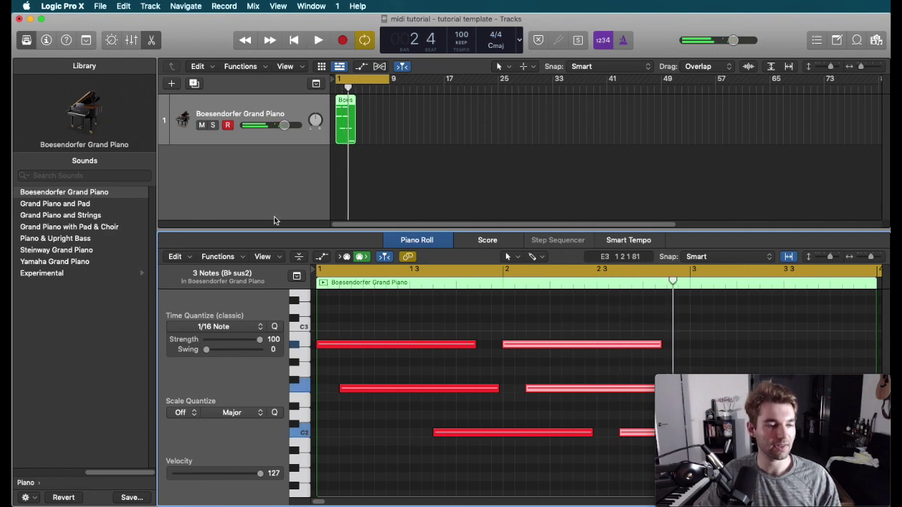
pyautogui.click(234, 108)
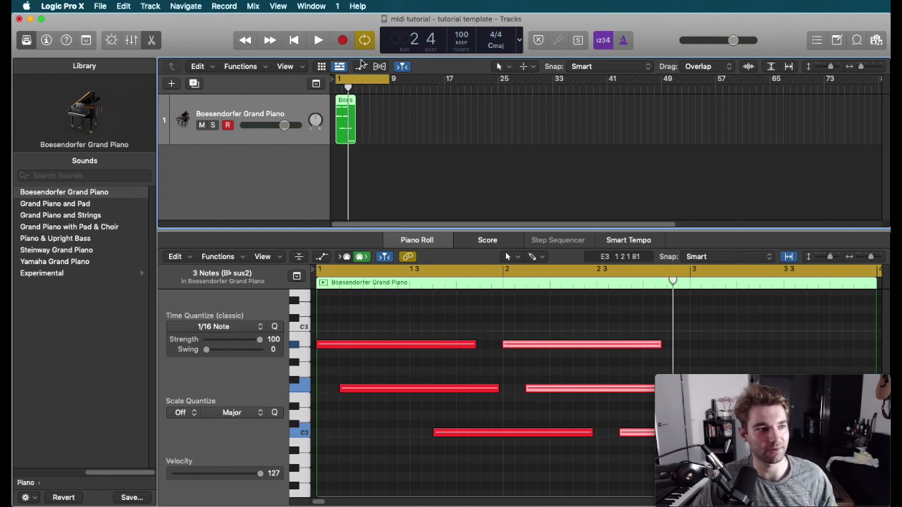
# Create a new software instrument track, Inst 2, using the Alchemy > Stereo instrument.
pyautogui.click(171, 83)
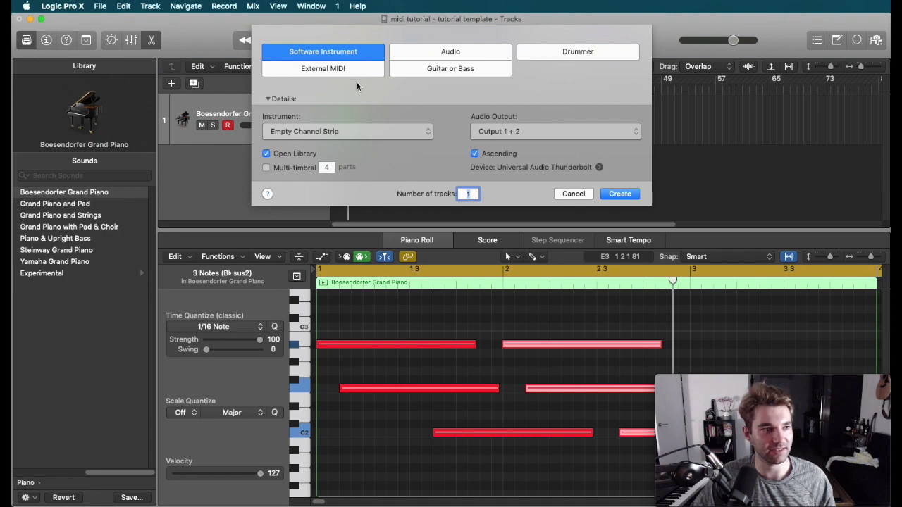
pyautogui.click(372, 132)
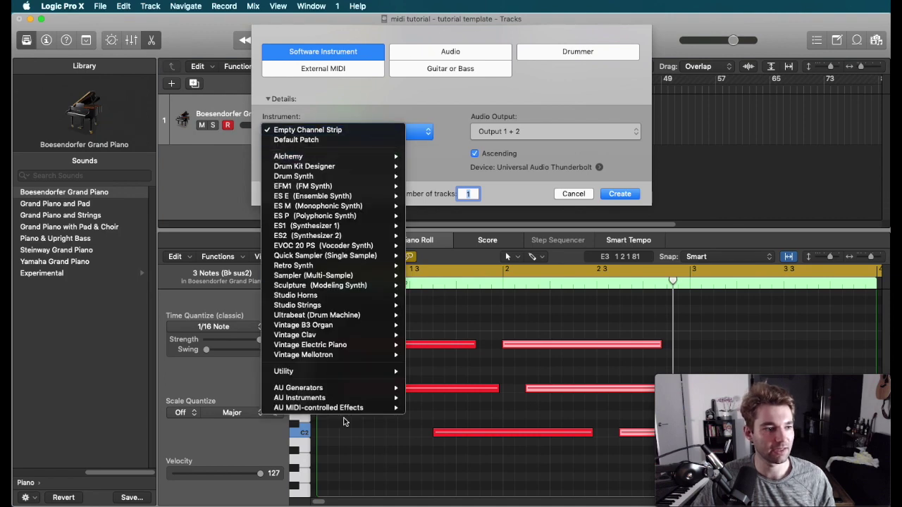
pyautogui.moveTo(342, 400)
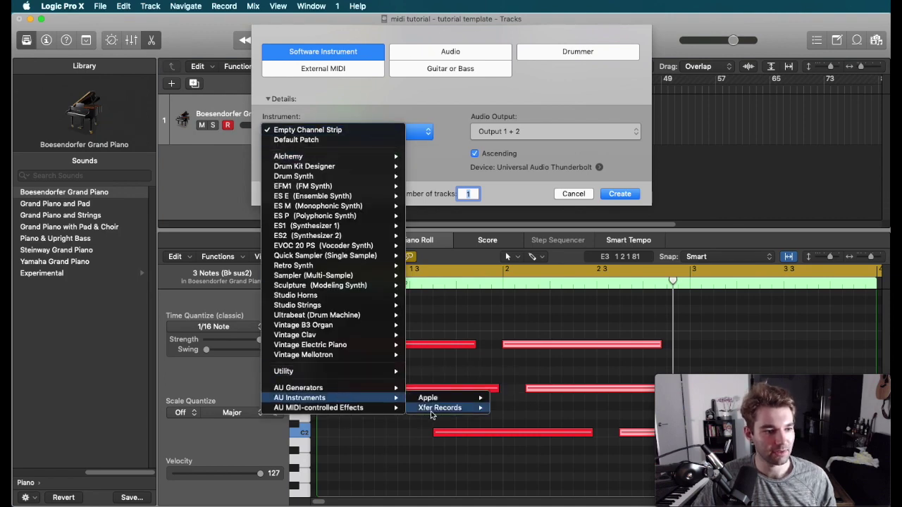
pyautogui.moveTo(441, 409)
pyautogui.moveTo(520, 410)
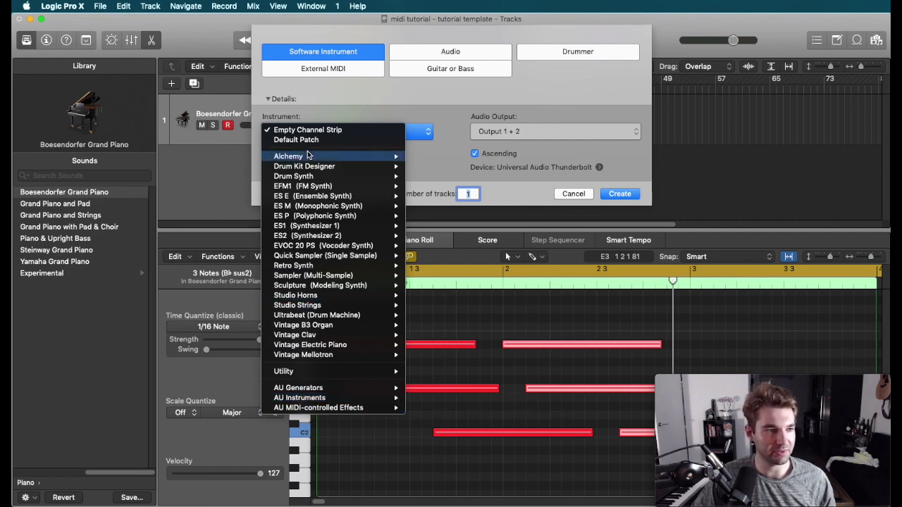
pyautogui.moveTo(307, 159)
pyautogui.click(439, 157)
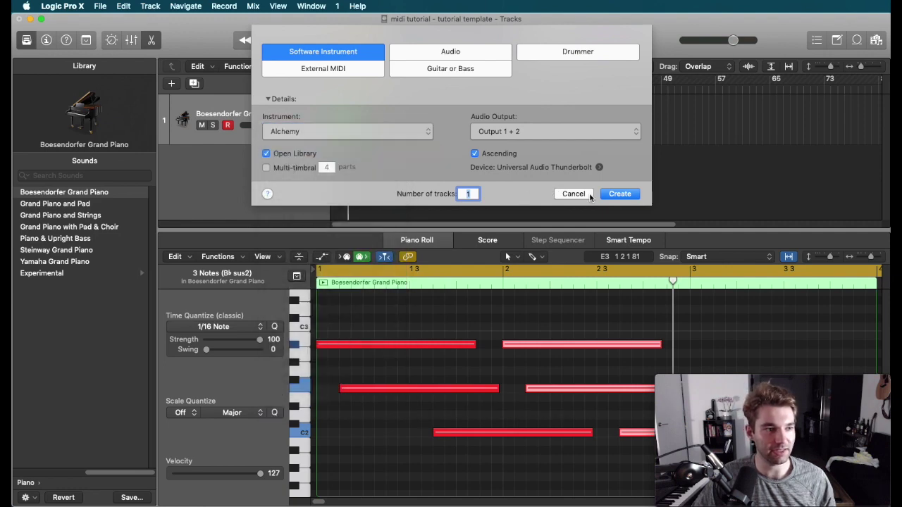
pyautogui.click(612, 196)
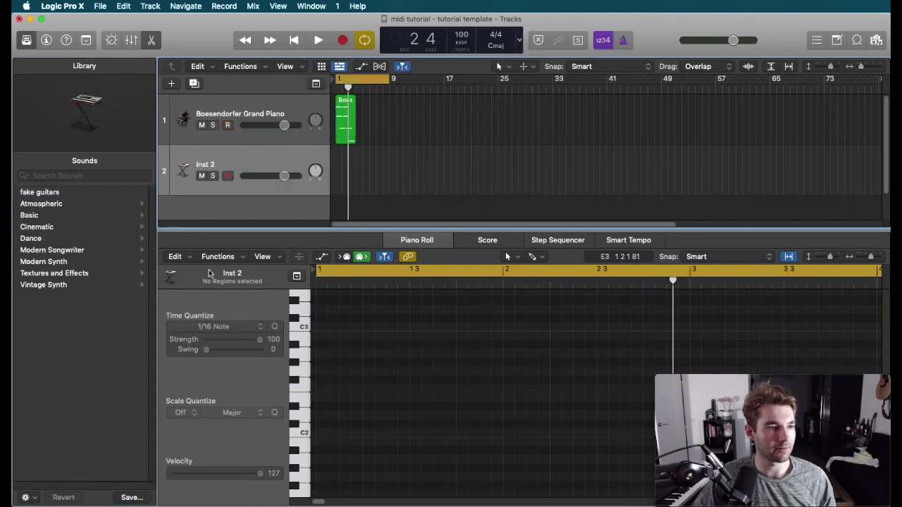
# Load the Alchemy Pads preset Alpha Pad on Inst 2, renaming the track Alpha Pad.
pyautogui.press('x')
pyautogui.press('x')
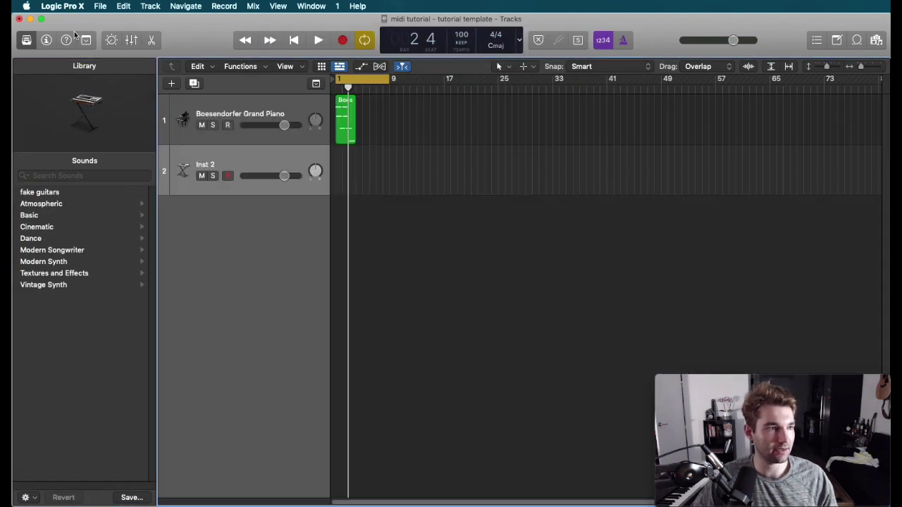
pyautogui.click(47, 41)
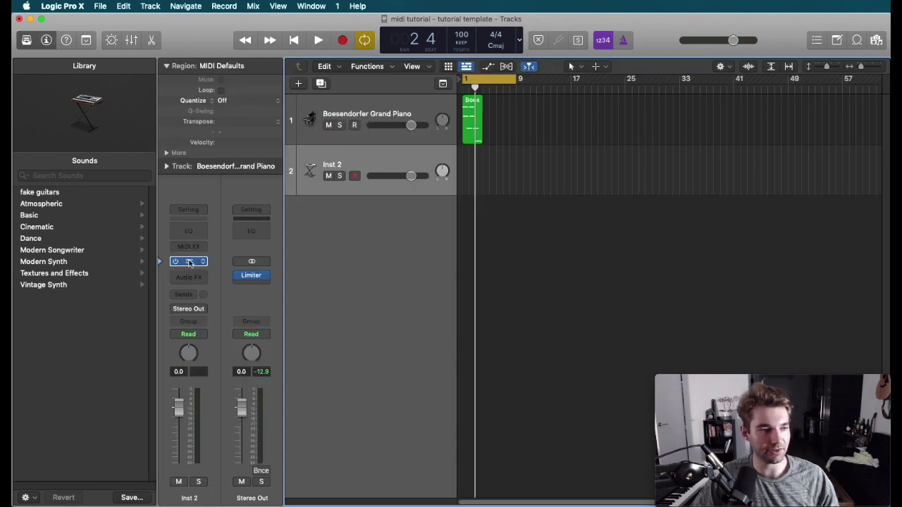
pyautogui.click(189, 262)
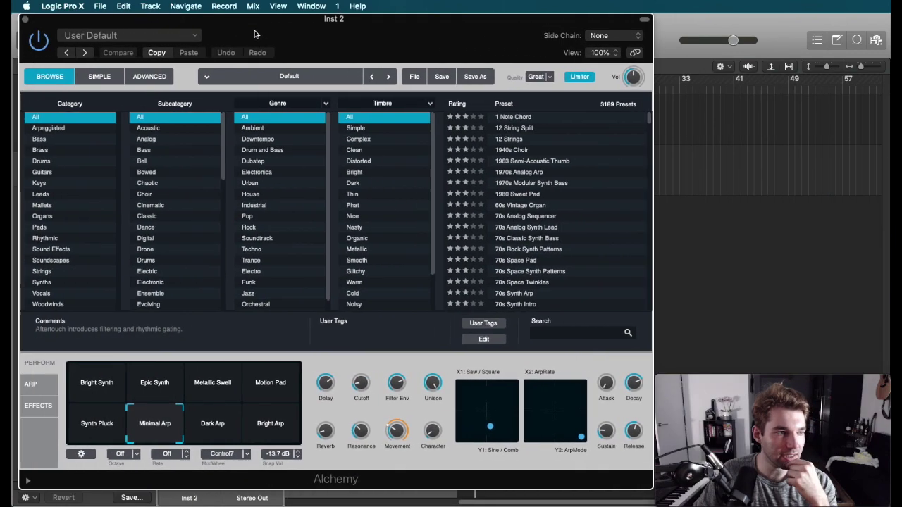
pyautogui.click(515, 260)
pyautogui.click(56, 228)
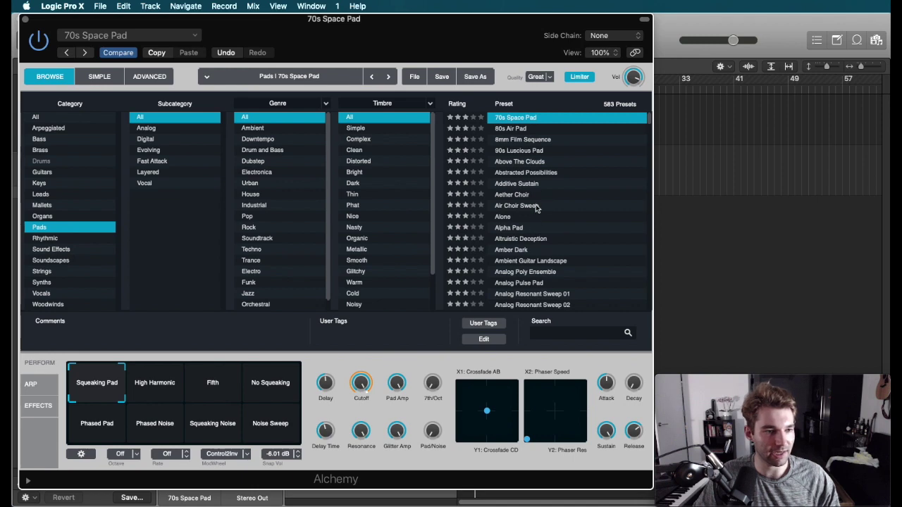
pyautogui.click(522, 228)
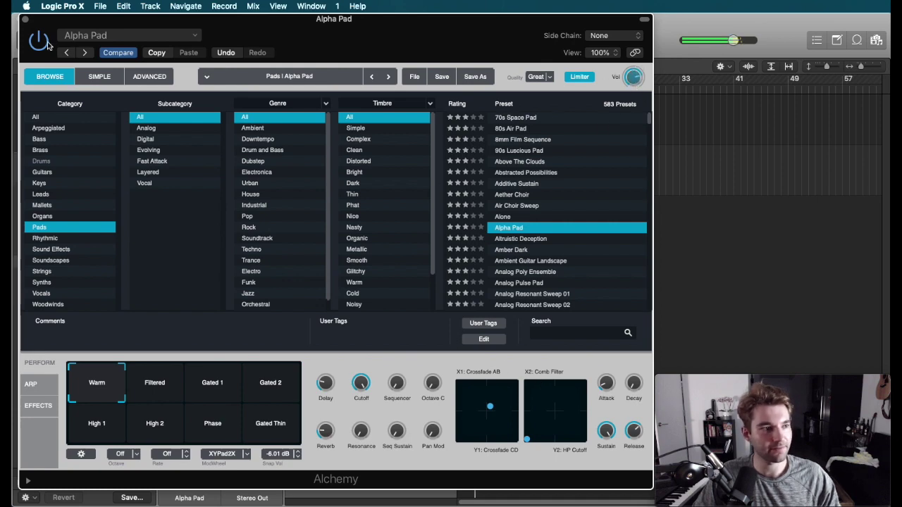
pyautogui.press('super+w')
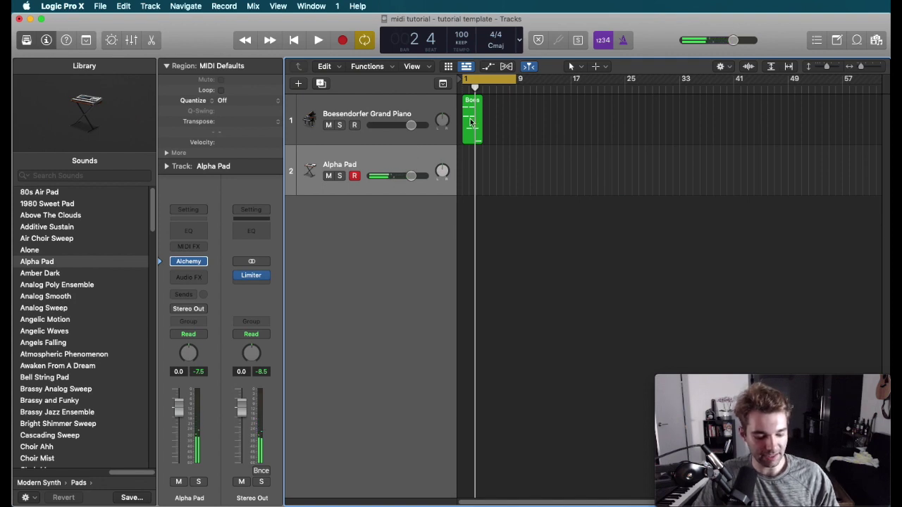
# Option-drag the piano region onto the Alpha Pad track and play the pad alone.
pyautogui.moveTo(471, 121); pyautogui.dragTo(472, 173)
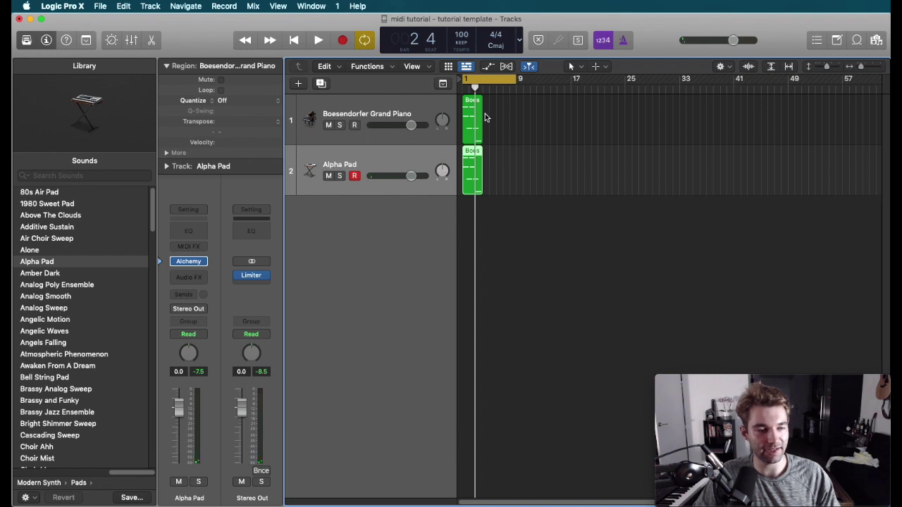
pyautogui.click(329, 126)
pyautogui.press('space')
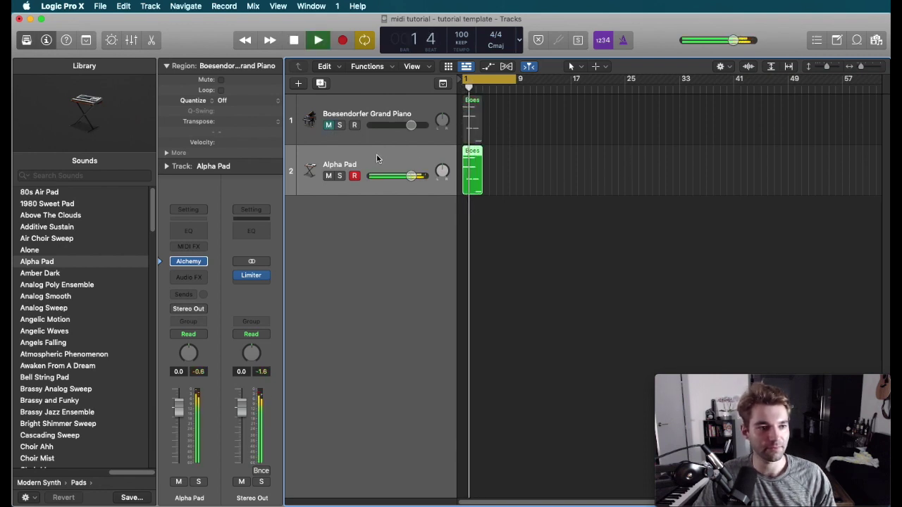
pyautogui.press('space')
# Swap the mutes to hear the piano track alone, then unmute both tracks.
pyautogui.click(328, 177)
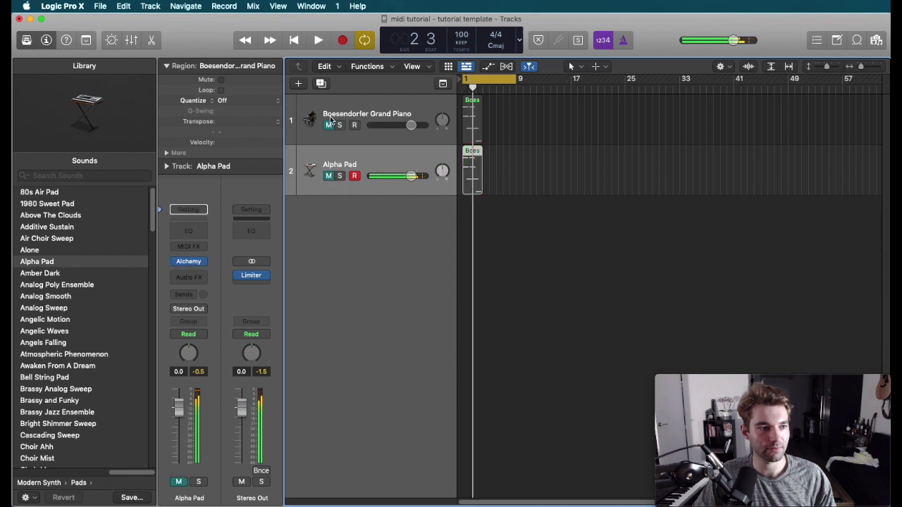
pyautogui.click(329, 125)
pyautogui.press('space')
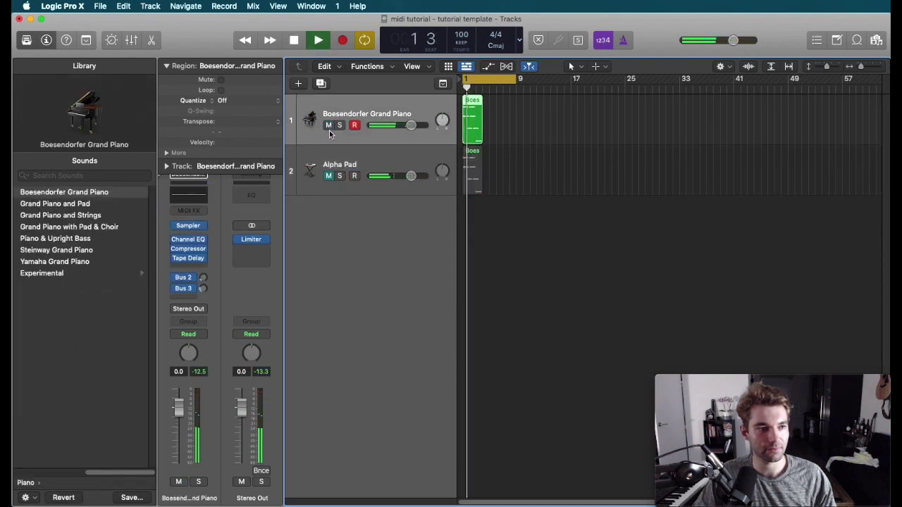
pyautogui.click(328, 176)
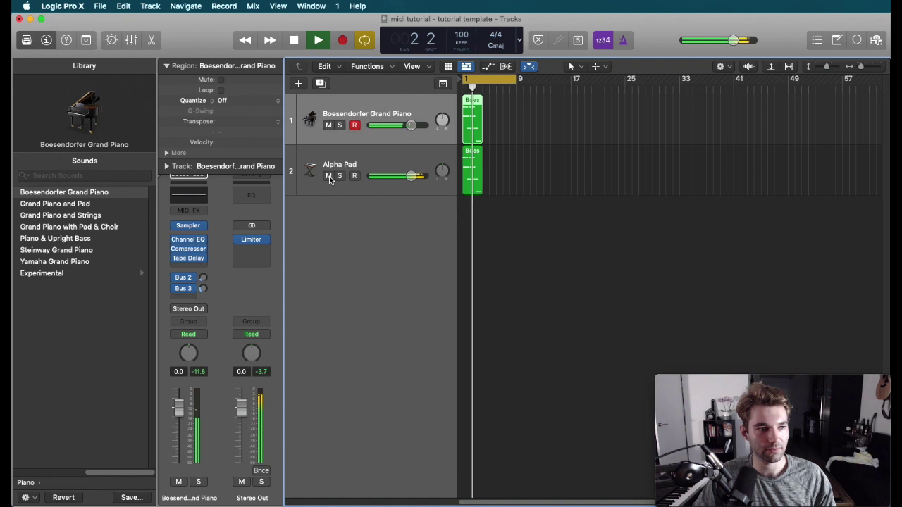
pyautogui.press('space')
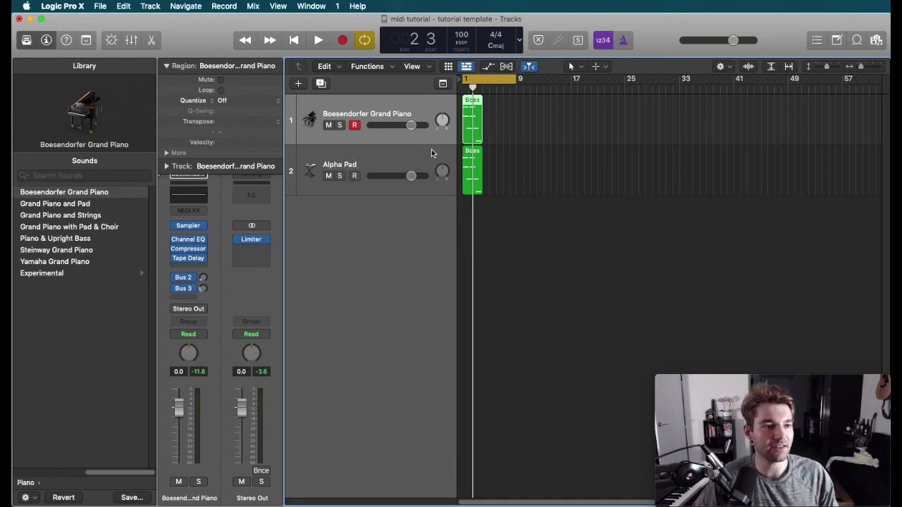
# Mute Alpha Pad and open the piano region in an enlarged Piano Roll.
pyautogui.click(328, 175)
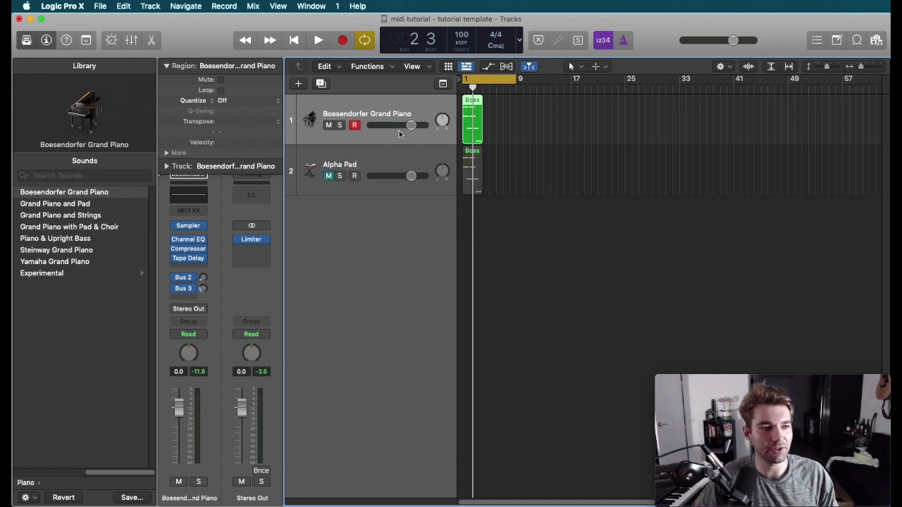
pyautogui.doubleClick(485, 124)
pyautogui.moveTo(533, 230); pyautogui.dragTo(533, 134)
# Set the left-click tool to Brush, then marquee-select and delete all seven notes.
pyautogui.click(595, 159)
pyautogui.click(572, 159)
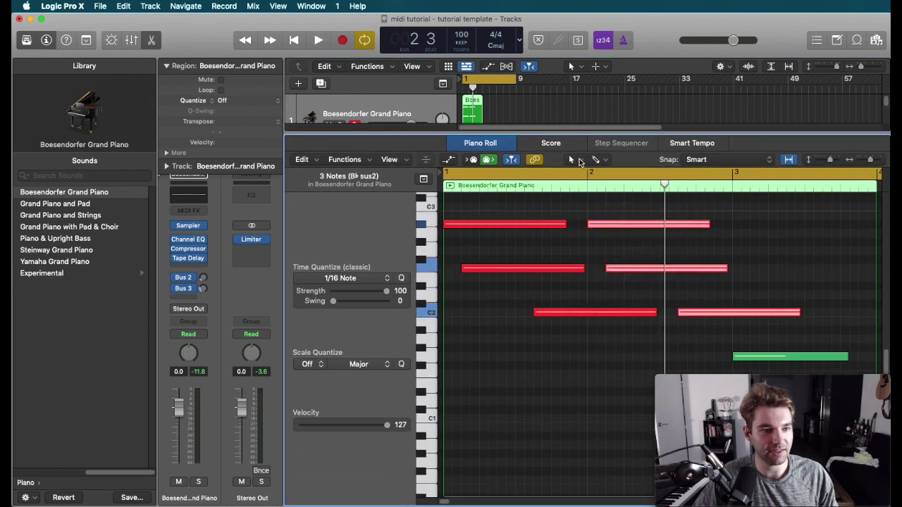
pyautogui.click(572, 159)
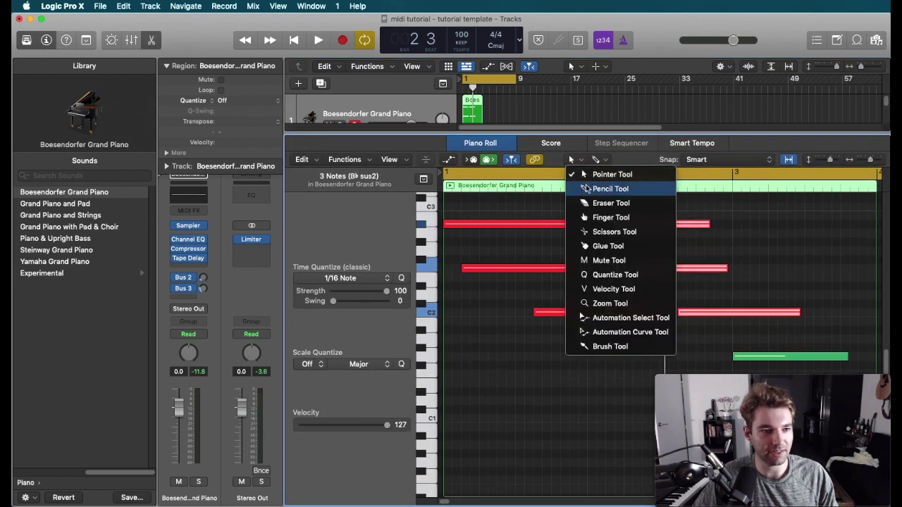
pyautogui.click(605, 346)
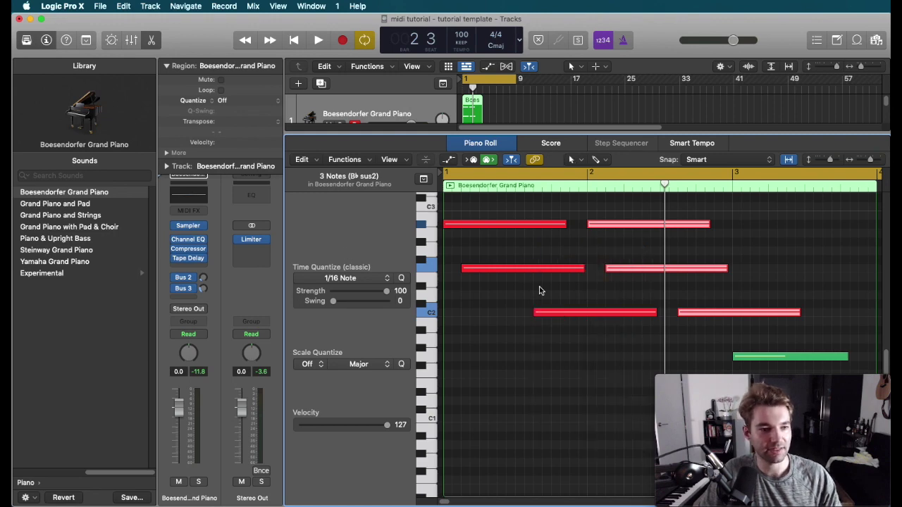
pyautogui.moveTo(501, 202); pyautogui.dragTo(821, 362)
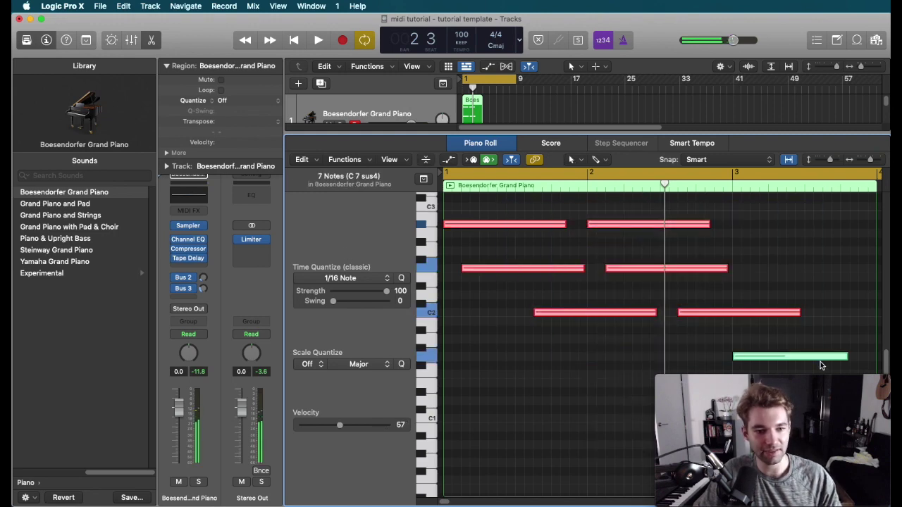
pyautogui.press('Delete')
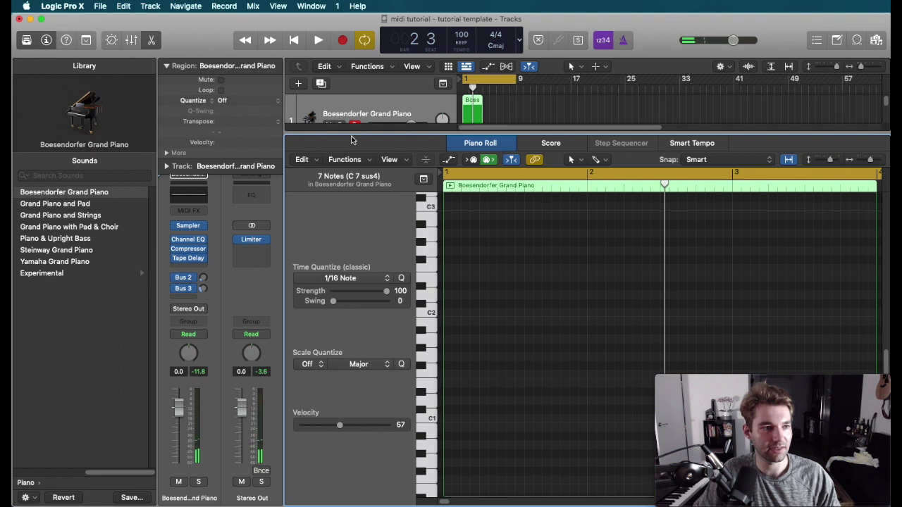
# Record a short new piano melody around C2 into the Boesendorfer Grand Piano region.
pyautogui.press('r')
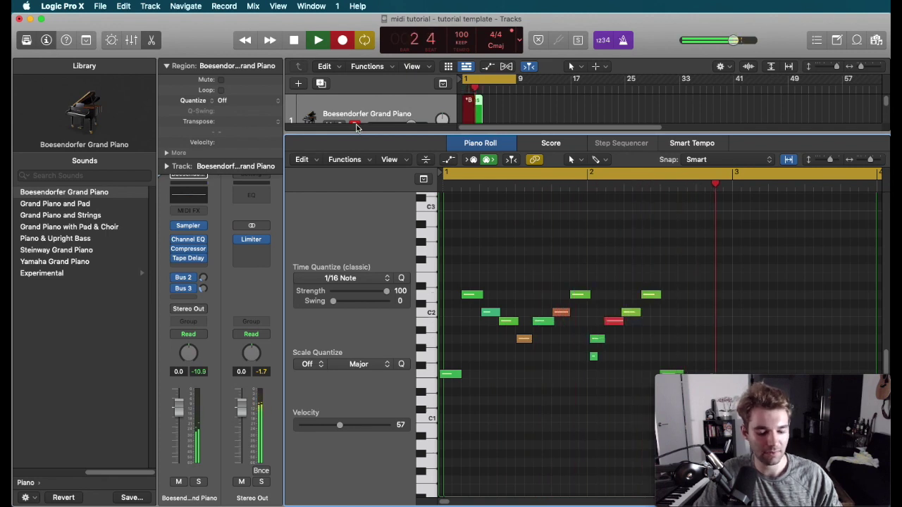
pyautogui.press('space')
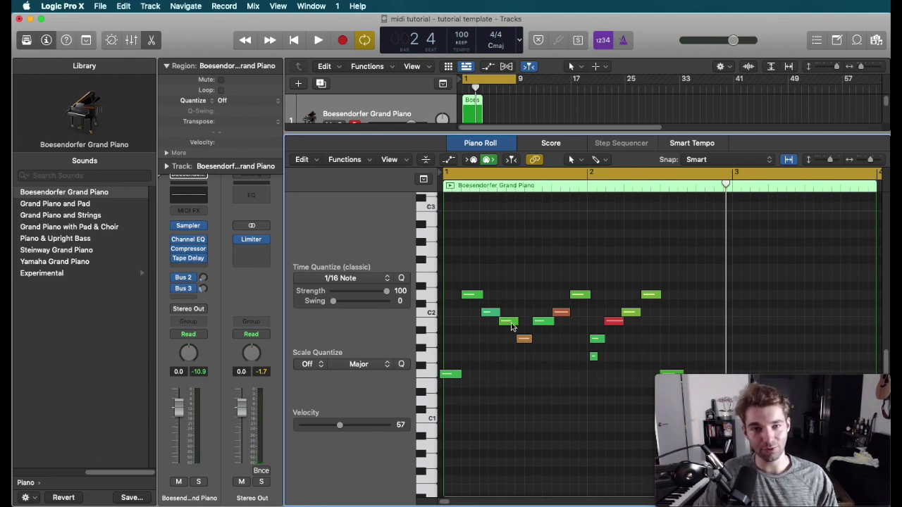
pyautogui.moveTo(513, 327)
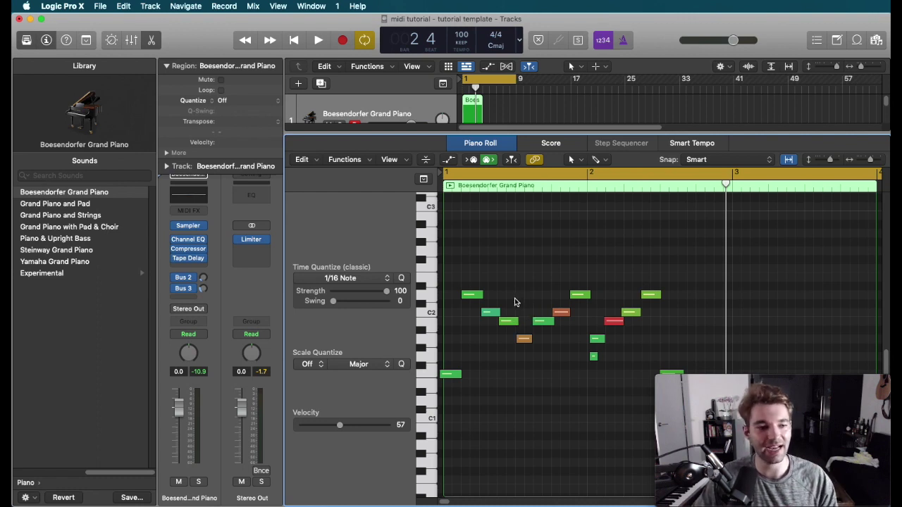
# Scroll the Piano Roll down slightly and select all 14 recorded notes.
pyautogui.scroll(-2, 585, 301)
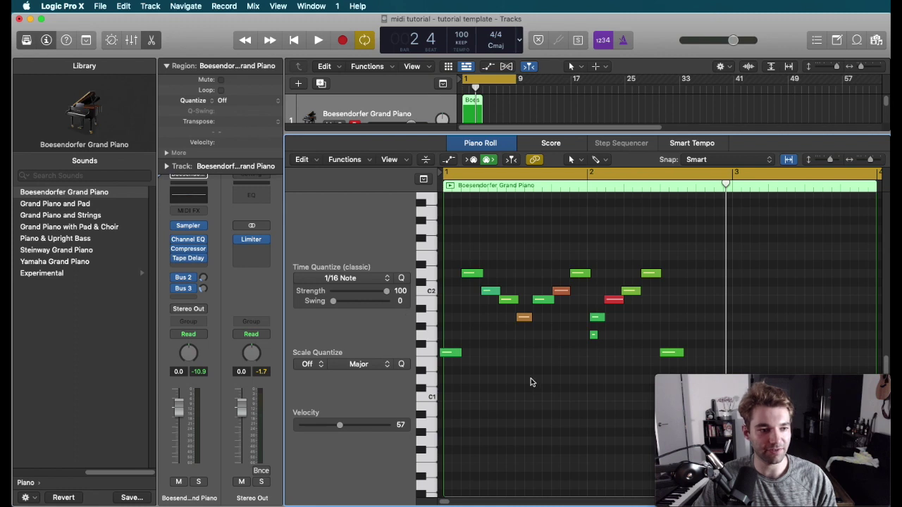
pyautogui.press('super+a')
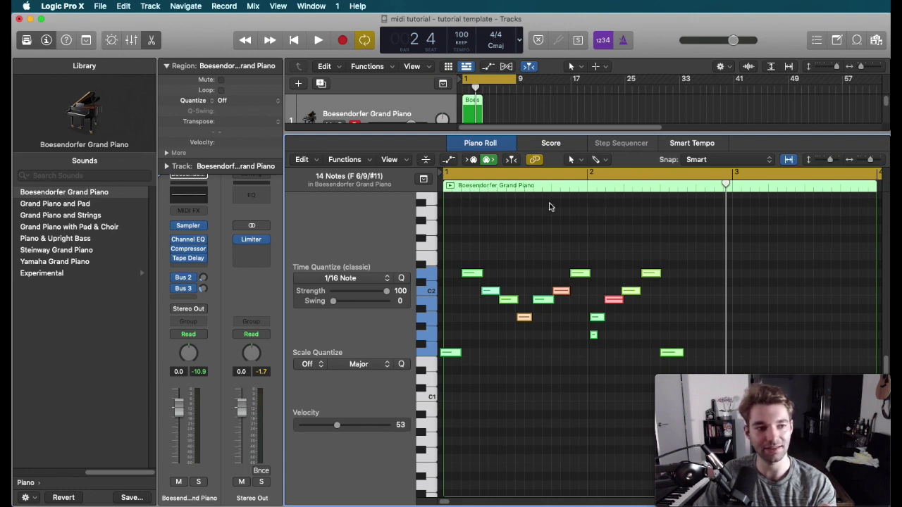
# Scroll around the Piano Roll to bring the recorded notes into view.
pyautogui.scroll(3, 557, 289)
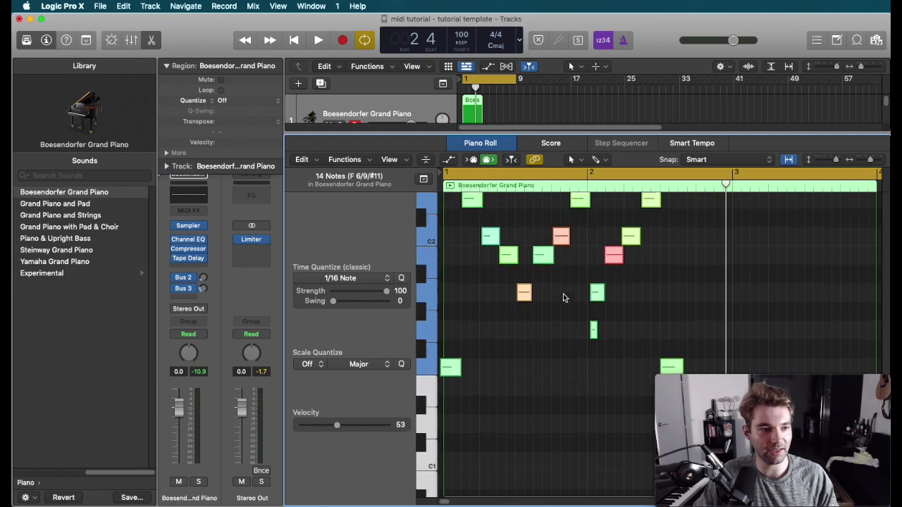
pyautogui.scroll(-5, 563, 294)
pyautogui.scroll(2, 564, 294)
pyautogui.scroll(5, 563, 291)
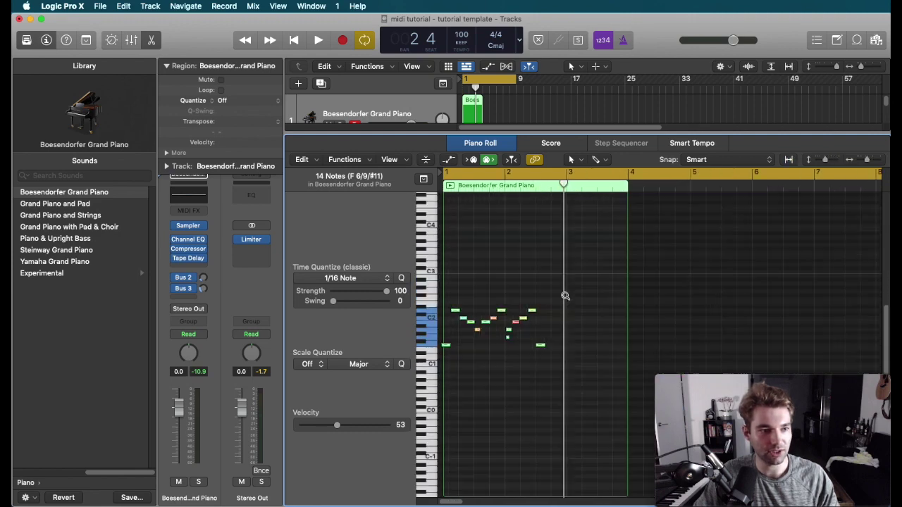
pyautogui.scroll(-4, 563, 288)
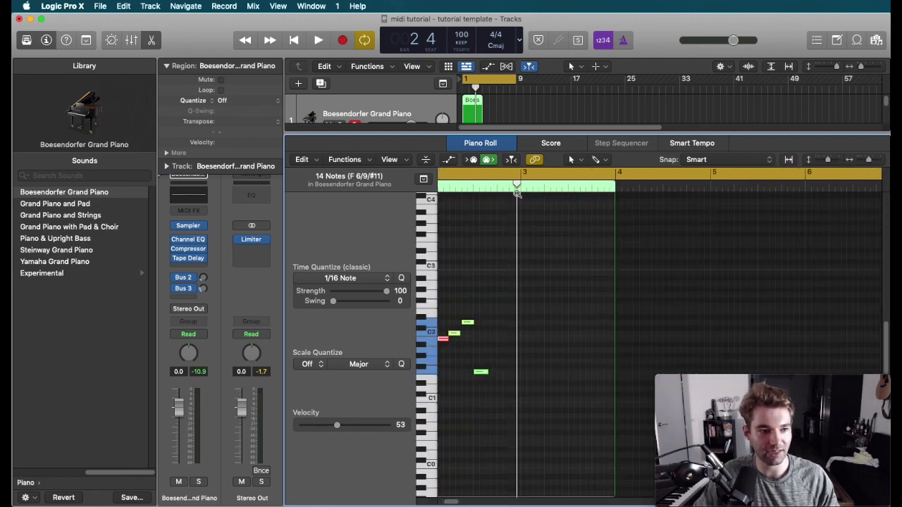
pyautogui.scroll(3, 558, 279)
pyautogui.scroll(3, 590, 290)
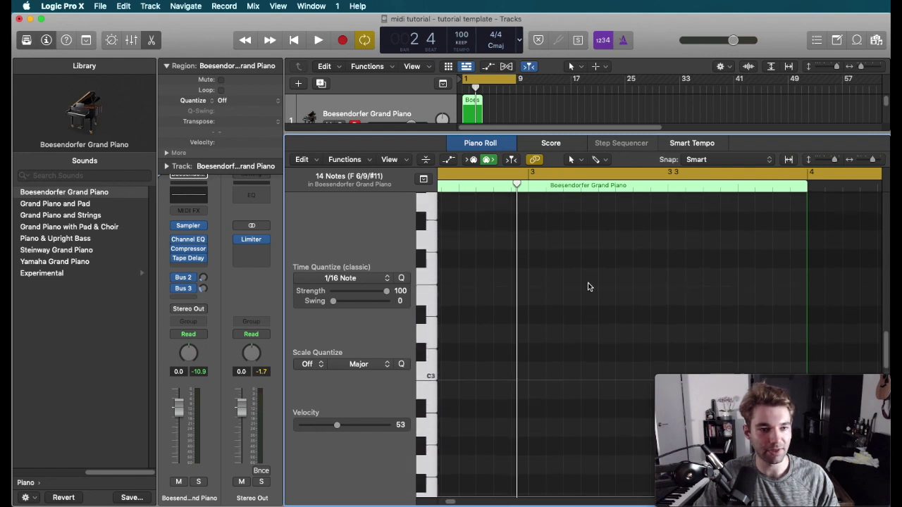
pyautogui.scroll(-2, 587, 286)
pyautogui.scroll(-3, 587, 286)
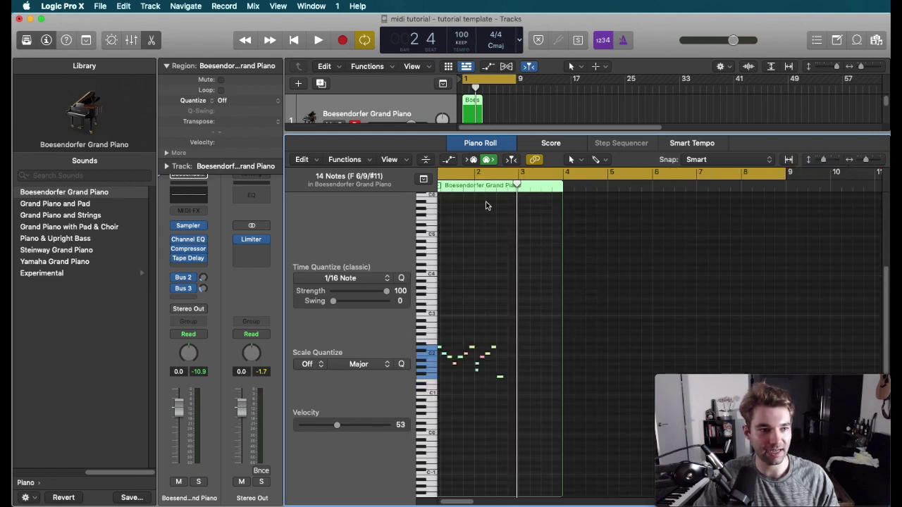
pyautogui.hscroll(-2, 571, 246)
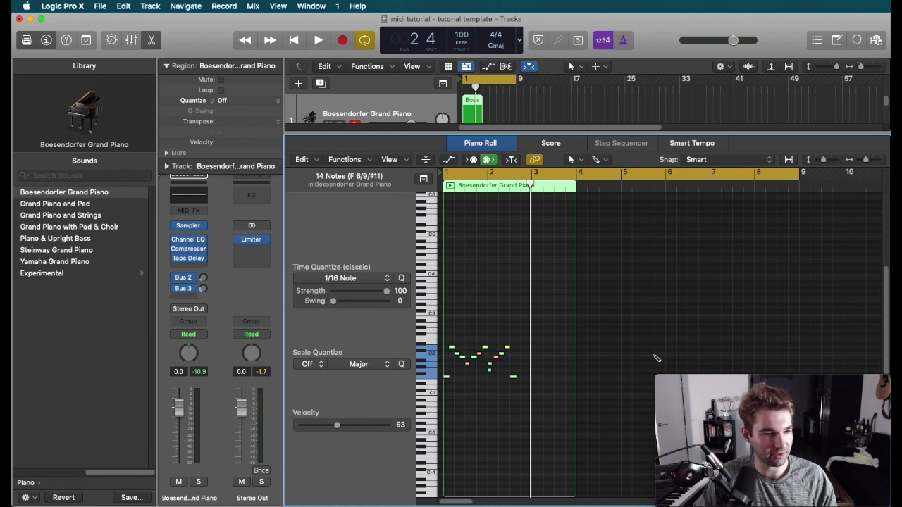
# Zoom in closely on the first two bars and reselect all 14 notes.
pyautogui.press('super+Right')
pyautogui.press('super+Right')
pyautogui.press('super+Right')
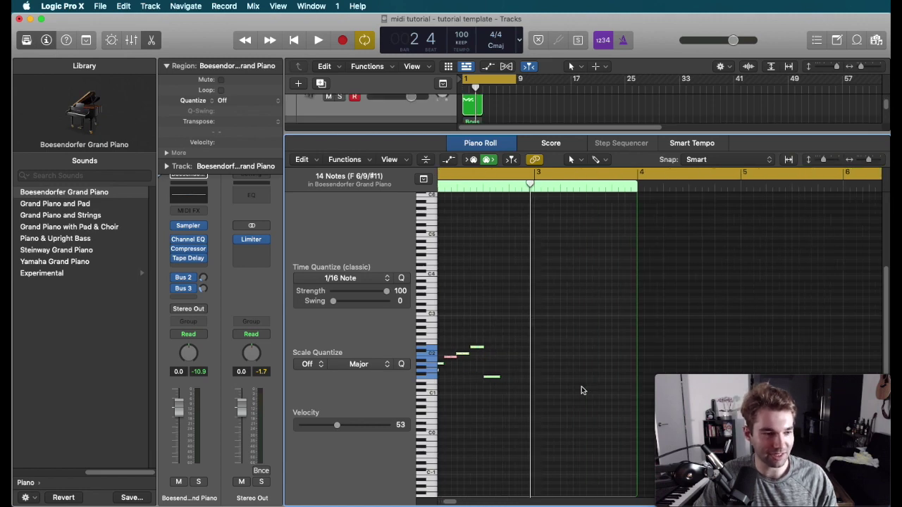
pyautogui.press('super+Down')
pyautogui.press('super+Down')
pyautogui.scroll(-3, 578, 379)
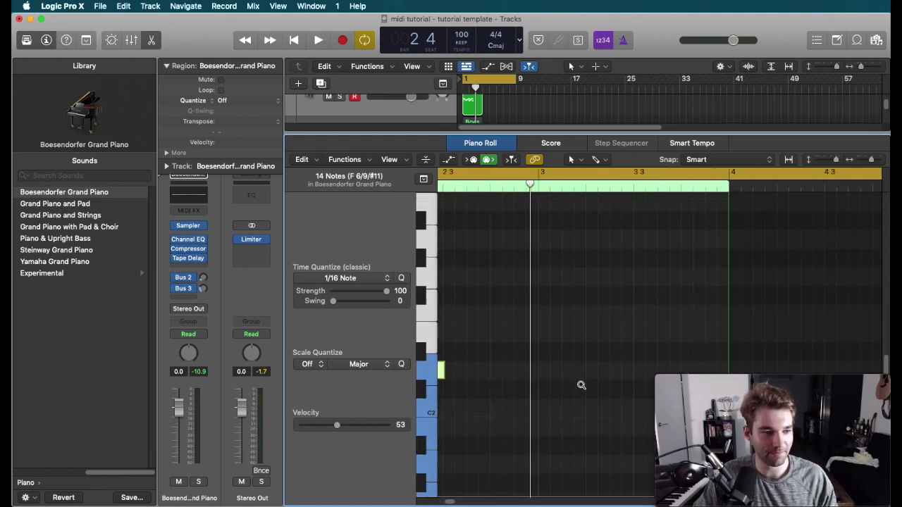
pyautogui.hscroll(-10, 578, 380)
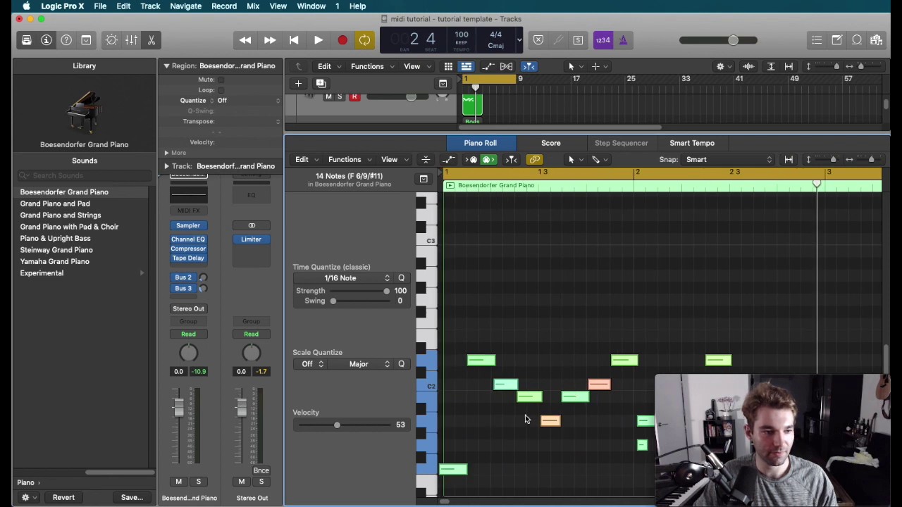
pyautogui.click(510, 461)
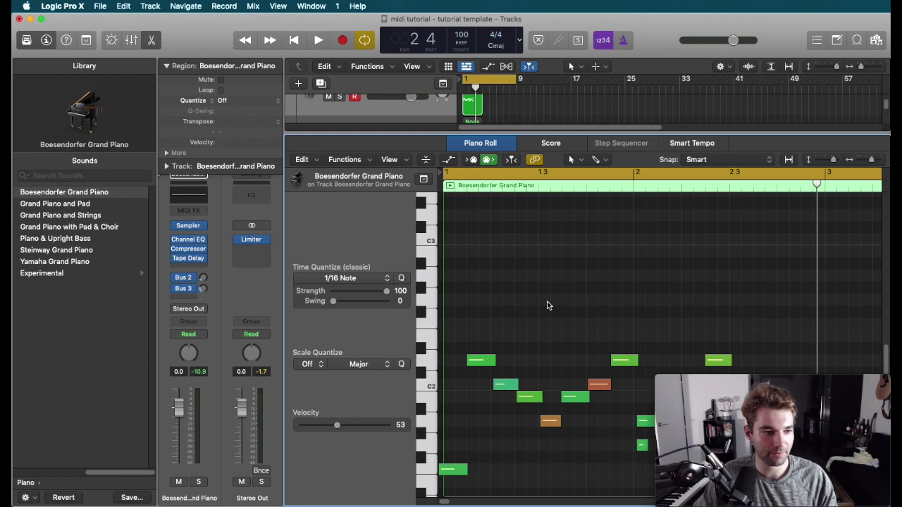
pyautogui.press('super+a')
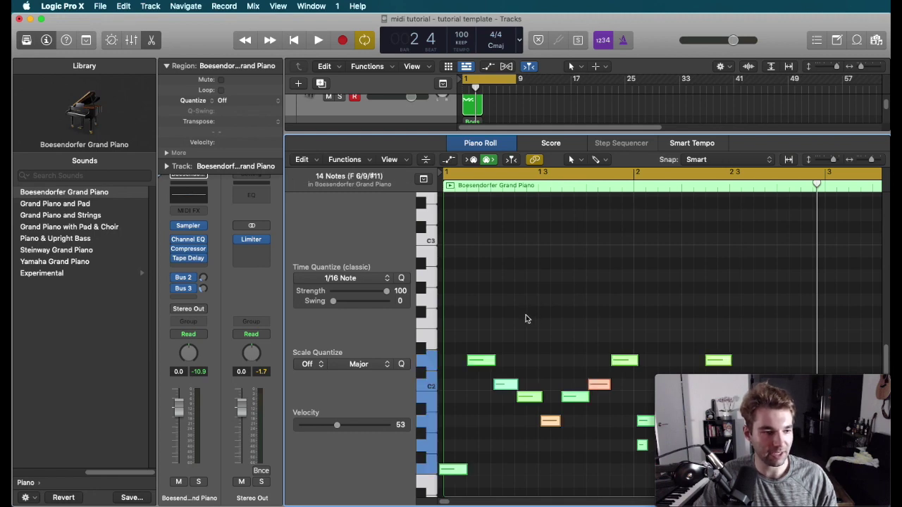
# Quantize the 14 piano notes to 1/16 Note, deselect, and play the result back.
pyautogui.press('q')
pyautogui.click(525, 370)
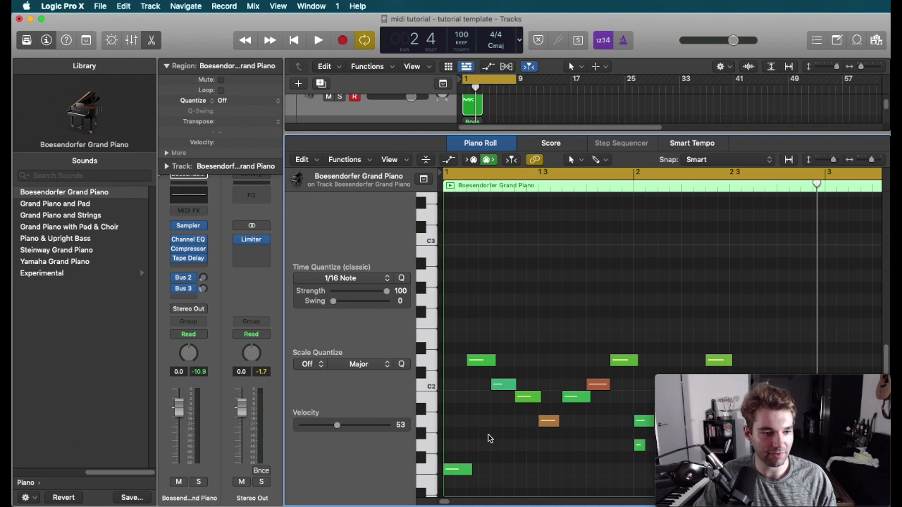
pyautogui.press('space')
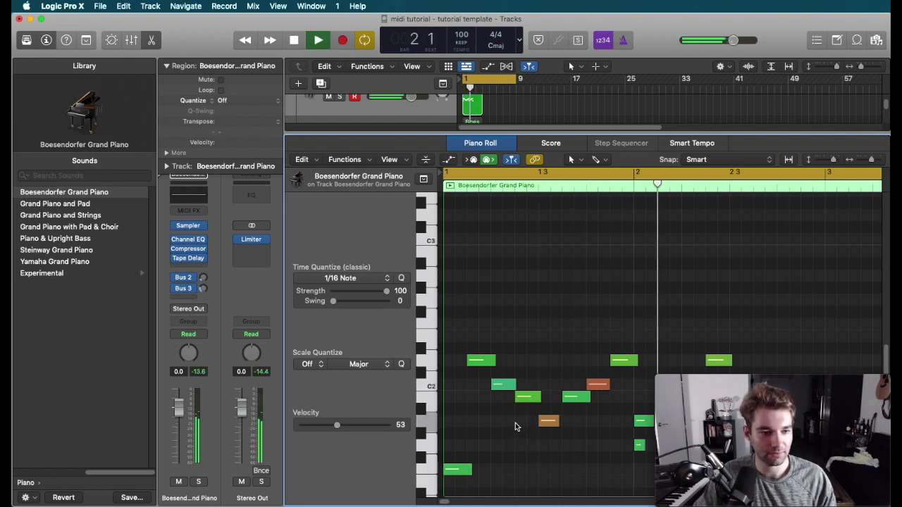
pyautogui.press('space')
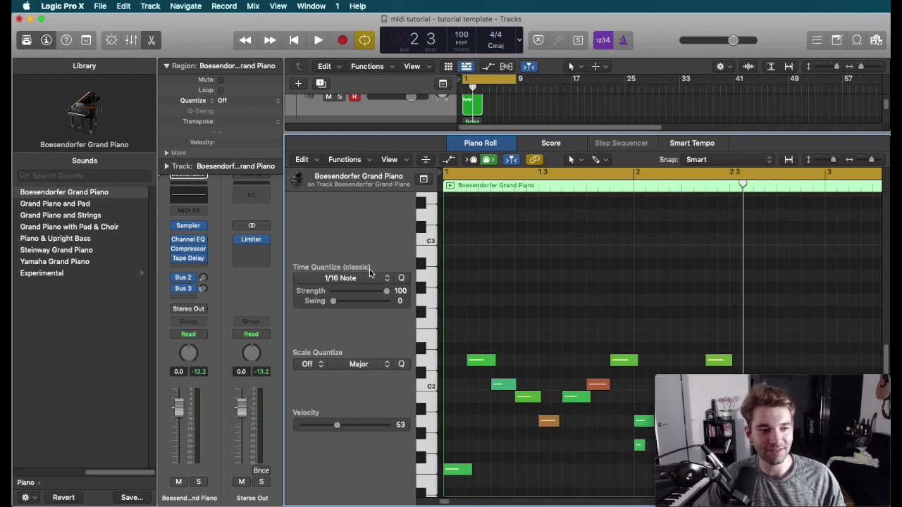
# Paint a run of short notes around C3 with the Brush tool and audition them.
pyautogui.click(346, 283)
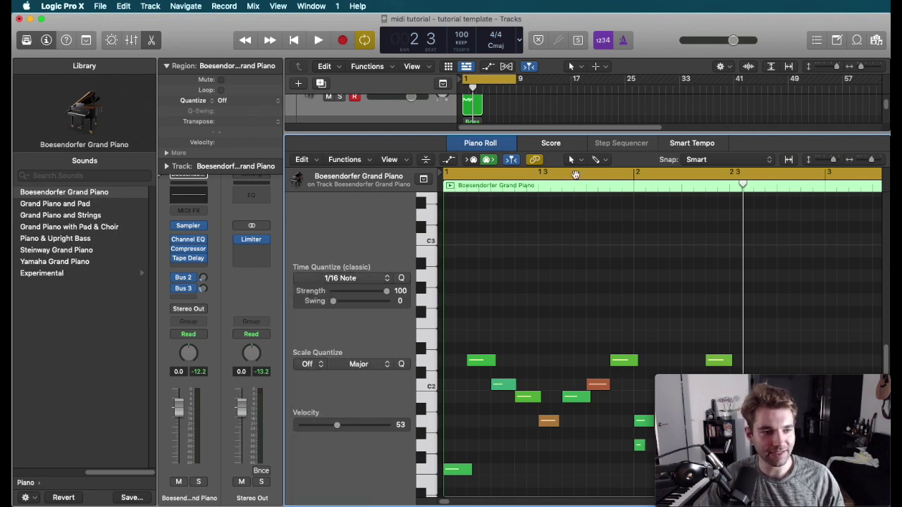
pyautogui.click(572, 161)
pyautogui.click(610, 347)
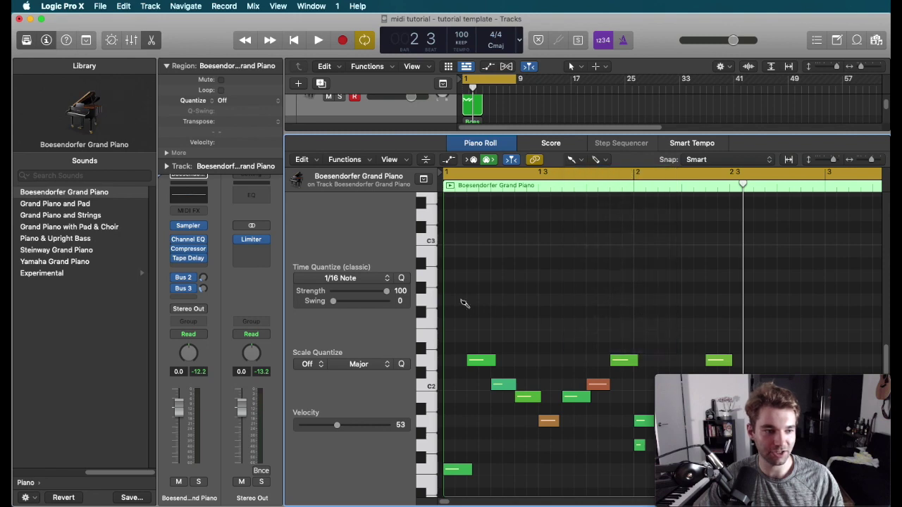
pyautogui.moveTo(451, 288)
pyautogui.mouseDown()
pyautogui.moveTo(723, 310)
pyautogui.moveTo(768, 266)
pyautogui.moveTo(853, 321)
pyautogui.moveTo(879, 310)
pyautogui.mouseUp()
pyautogui.press('space')
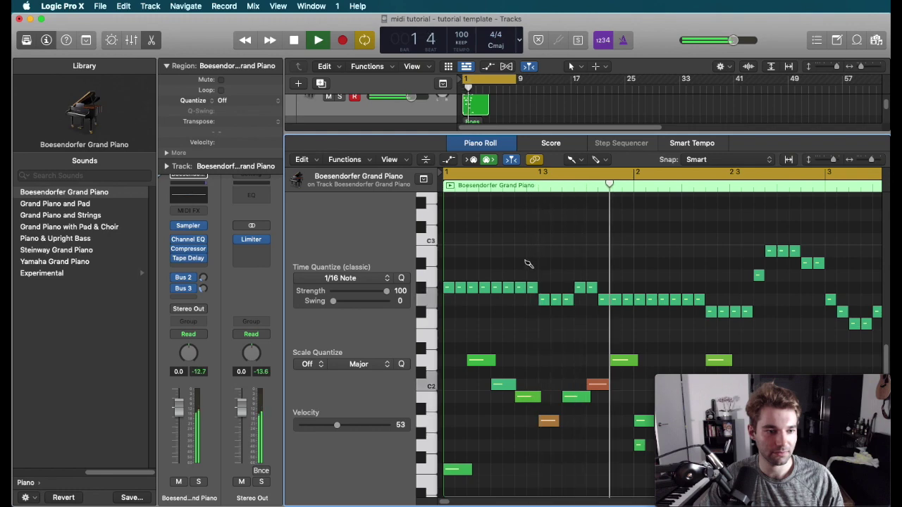
pyautogui.press('space')
# Raise the painted notes' velocity to 114, then play from bar 1.
pyautogui.press('t')
pyautogui.press('t')
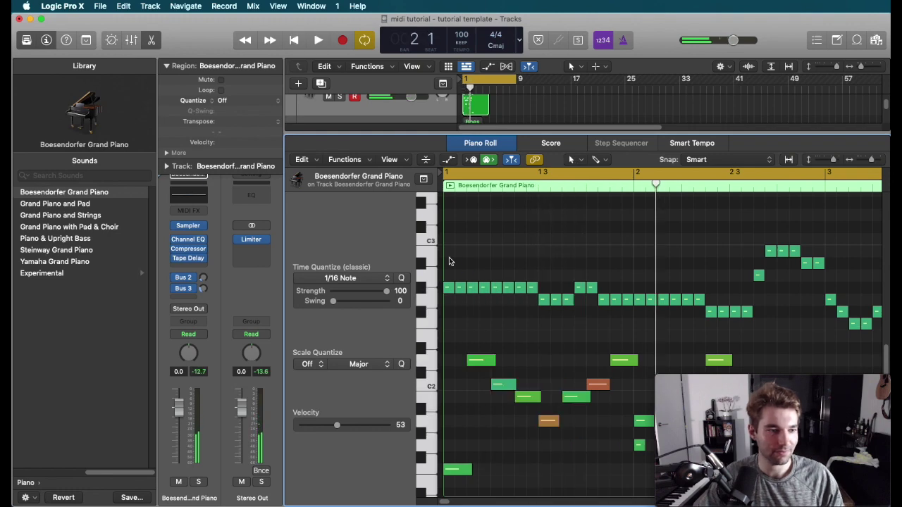
pyautogui.moveTo(451, 231); pyautogui.dragTo(881, 317)
pyautogui.click(380, 425)
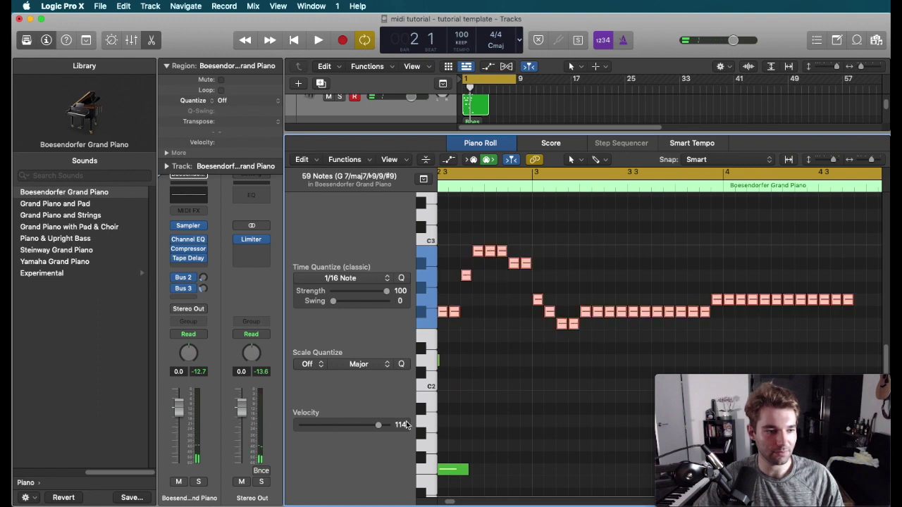
pyautogui.click(595, 365)
pyautogui.press('Return')
pyautogui.press('space')
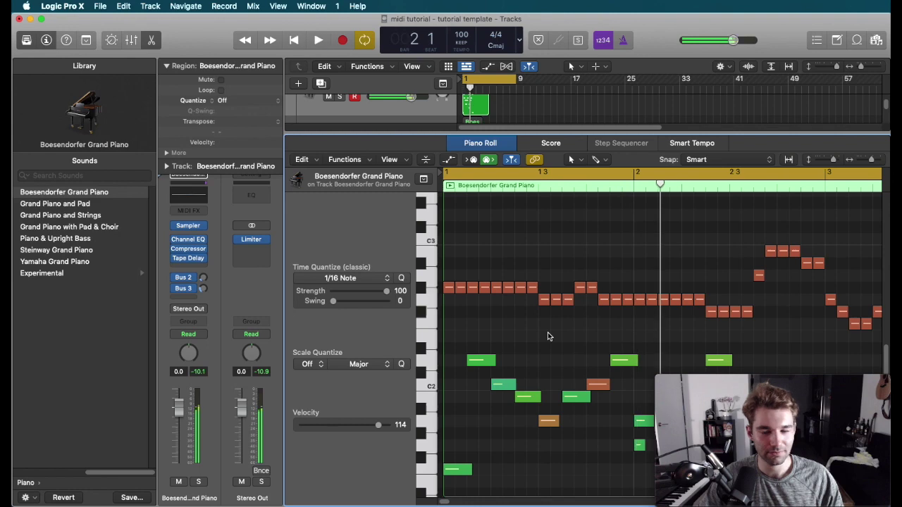
pyautogui.press('space')
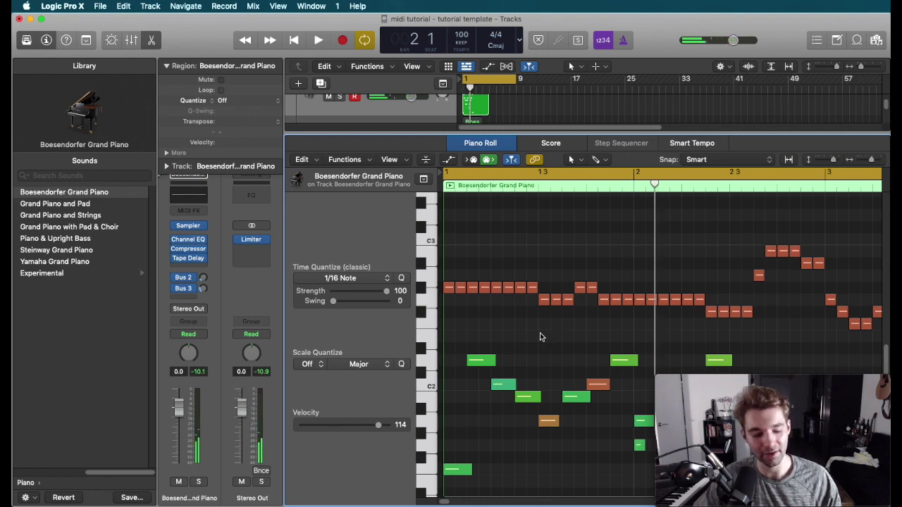
# Zoom the Piano Roll out to show the whole piano part across bars 1–4.
pyautogui.keyDown('ctrl'); pyautogui.keyDown('alt'); pyautogui.click(573, 342); pyautogui.keyUp('alt'); pyautogui.keyUp('ctrl')
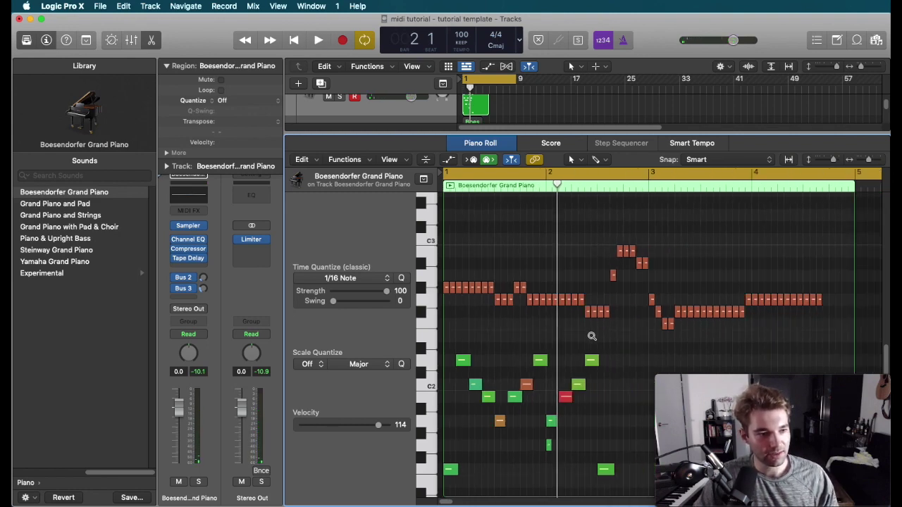
pyautogui.scroll(-3, 587, 336)
pyautogui.scroll(5, 583, 341)
pyautogui.scroll(-3, 582, 341)
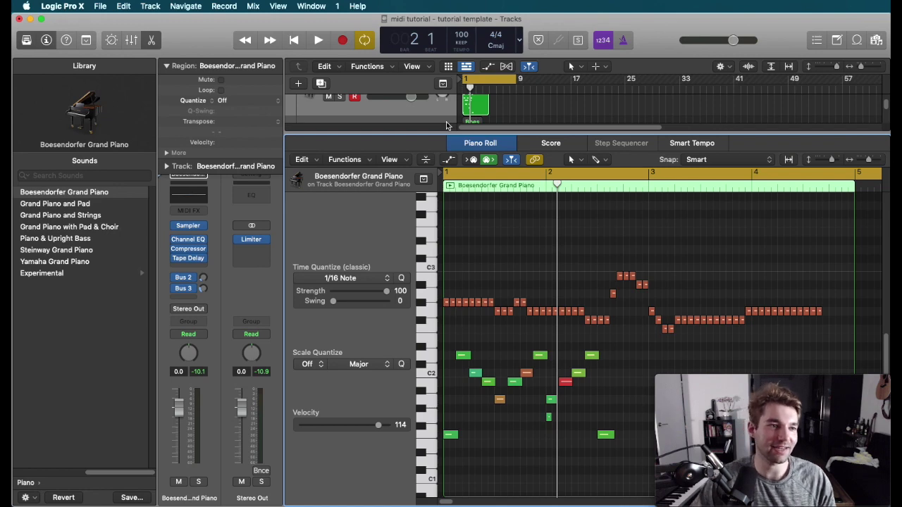
# Add a new software instrument track with an Empty Channel Strip.
pyautogui.moveTo(443, 135); pyautogui.dragTo(443, 341)
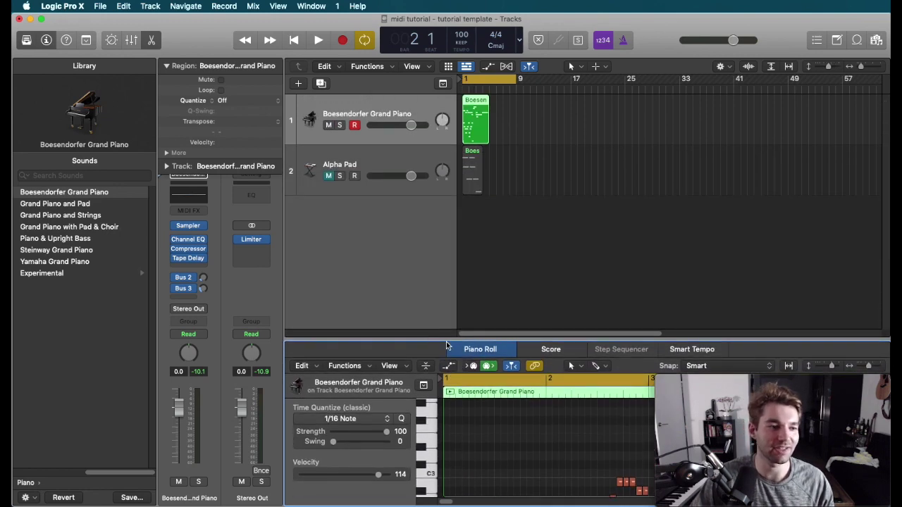
pyautogui.click(298, 83)
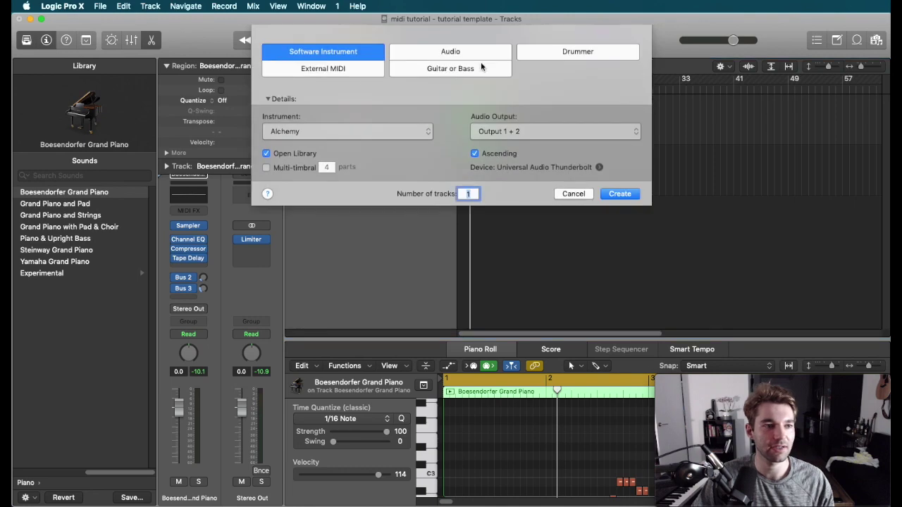
pyautogui.click(344, 132)
pyautogui.click(312, 148)
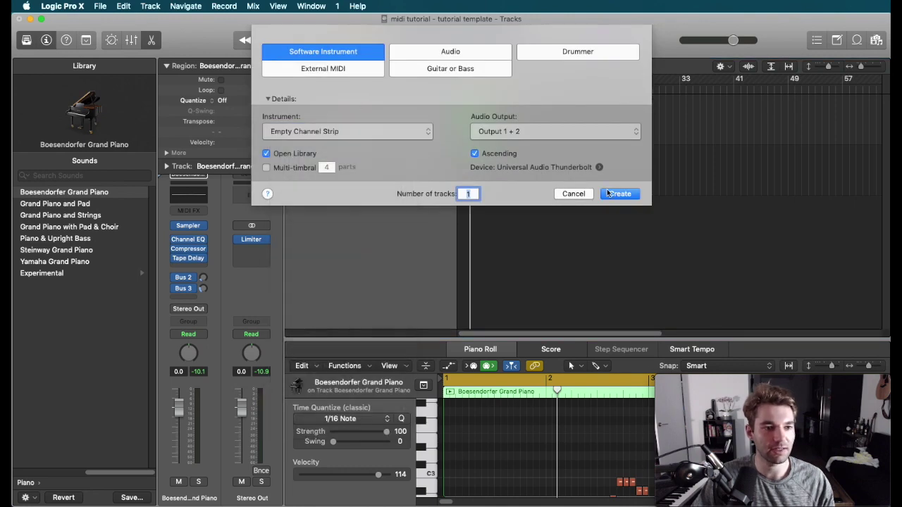
pyautogui.click(620, 194)
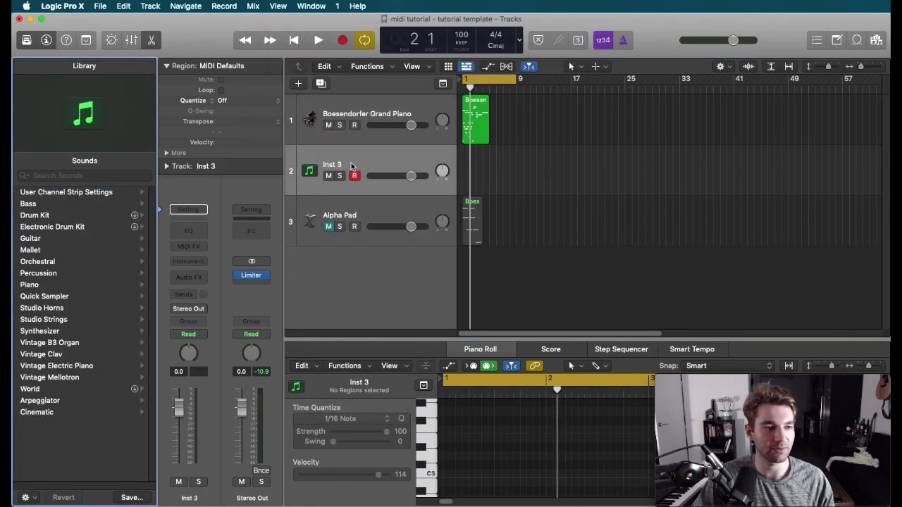
# Move Inst 3 below Alpha Pad and load the Brooklyn drum kit onto it.
pyautogui.moveTo(351, 165); pyautogui.dragTo(360, 246)
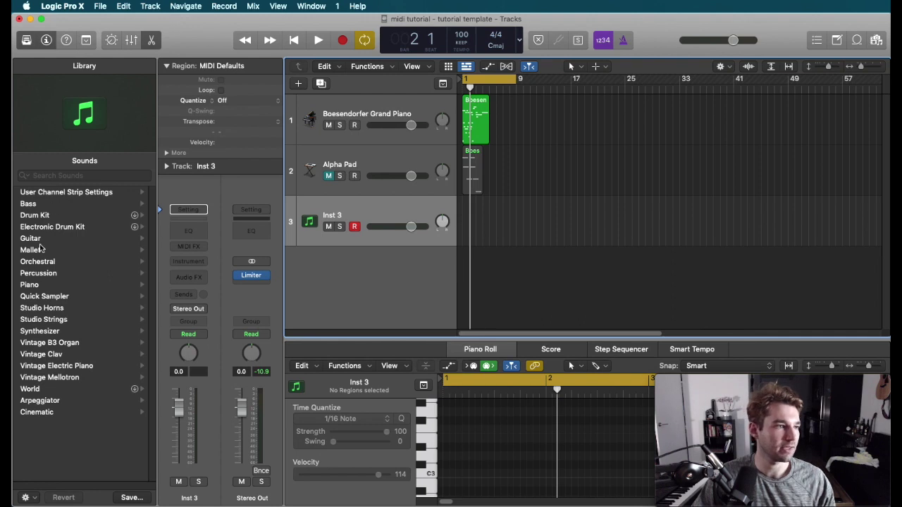
pyautogui.click(46, 216)
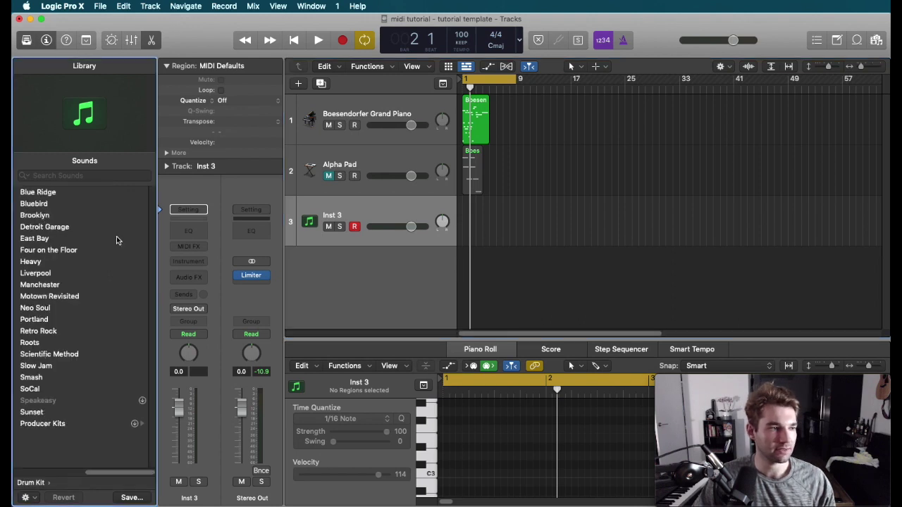
pyautogui.click(44, 217)
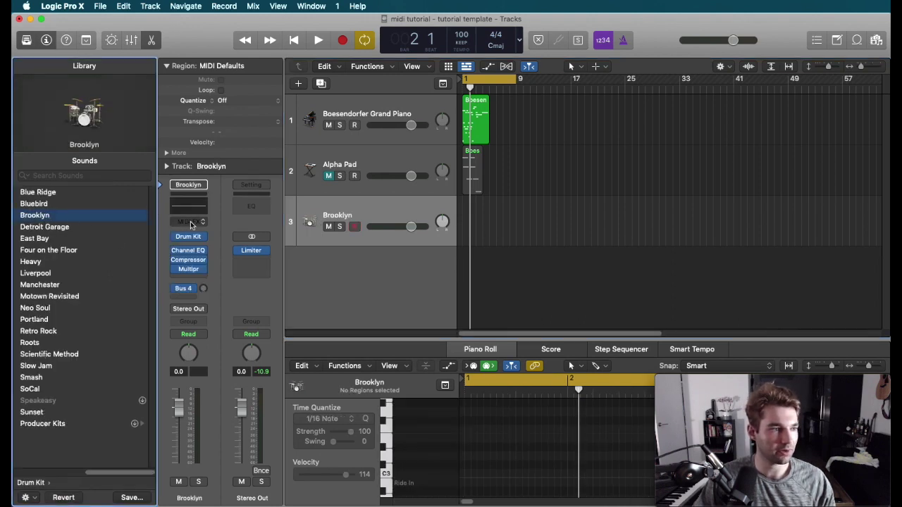
# Enlarge the Piano Roll to show the Brooklyn kit's drum names and audition the Kick twice.
pyautogui.moveTo(556, 340); pyautogui.dragTo(574, 154)
pyautogui.scroll(-3, 547, 360)
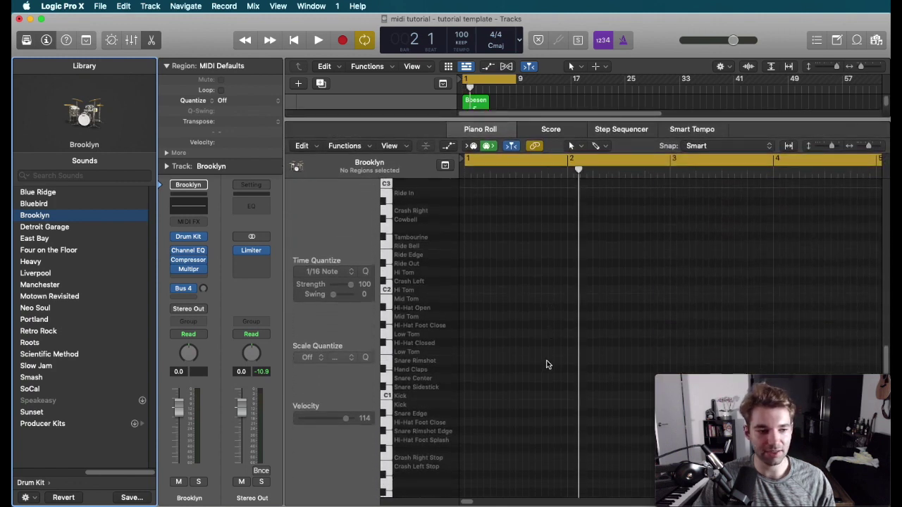
pyautogui.click(388, 400)
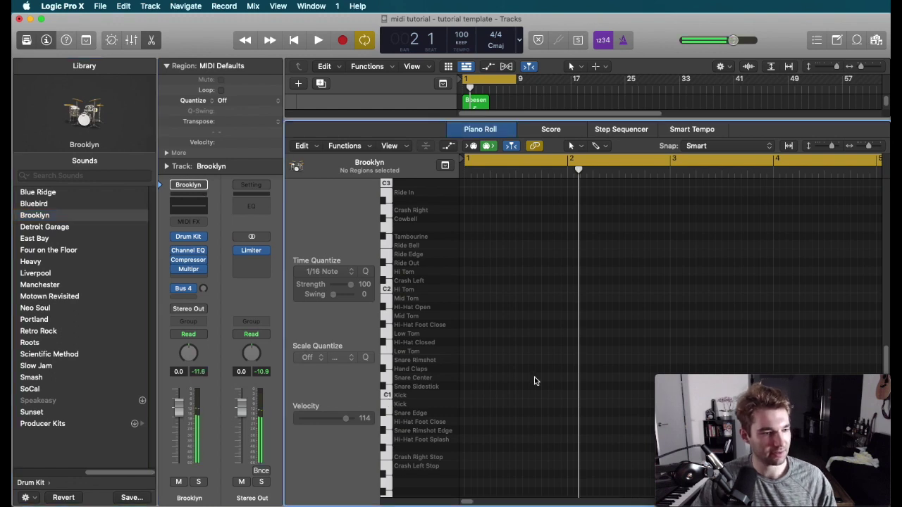
pyautogui.click(389, 396)
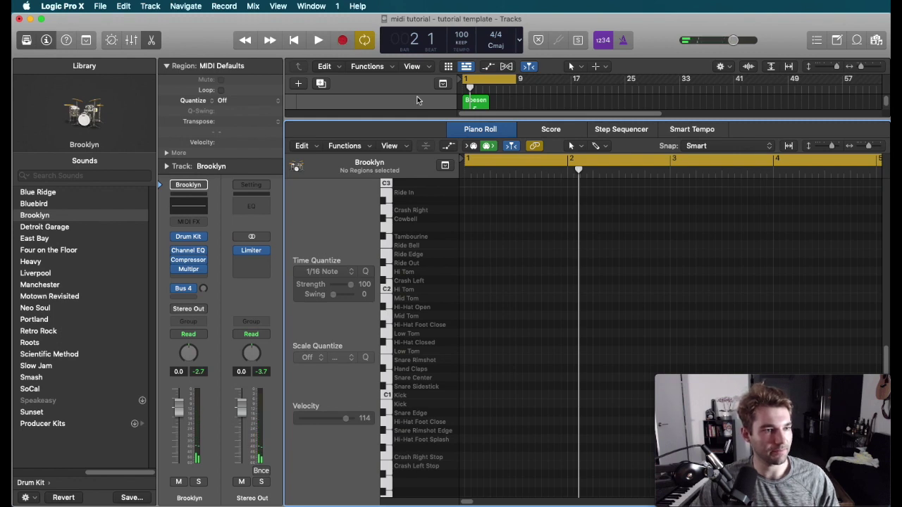
# Mute the piano track, record a kick and snare rimshot pattern, and select all recorded notes.
pyautogui.moveTo(451, 121); pyautogui.dragTo(440, 207)
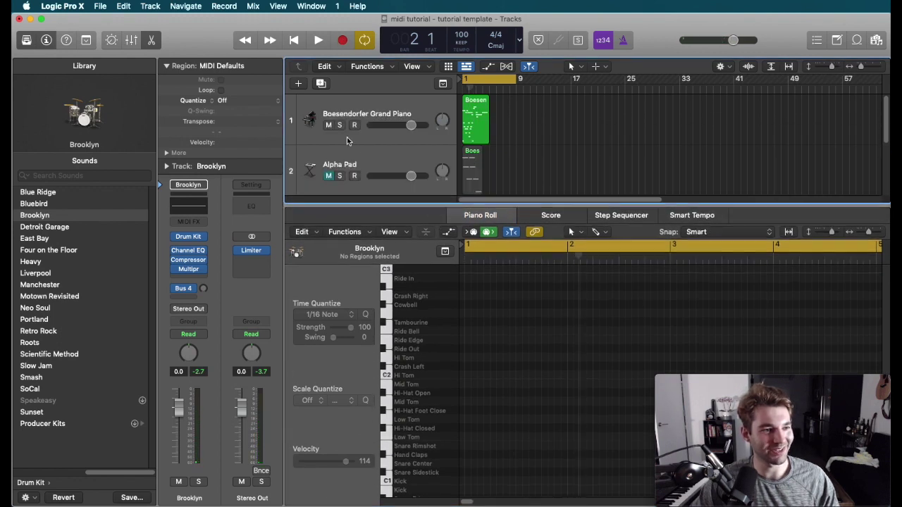
pyautogui.click(328, 125)
pyautogui.press('r')
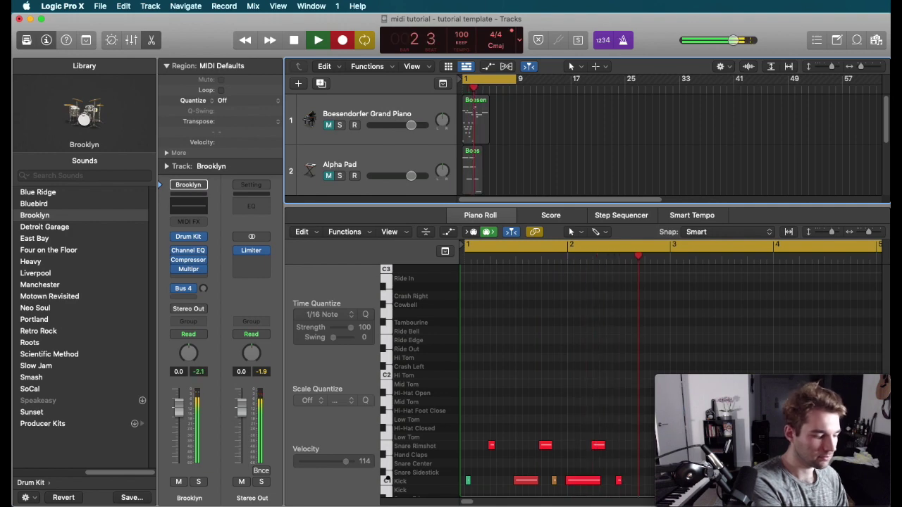
pyautogui.press('space')
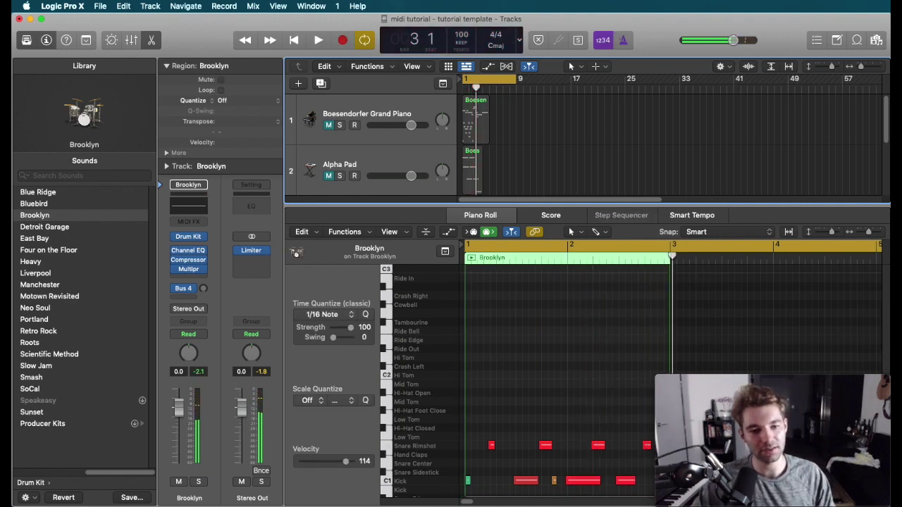
pyautogui.click(551, 391)
pyautogui.press('super+a')
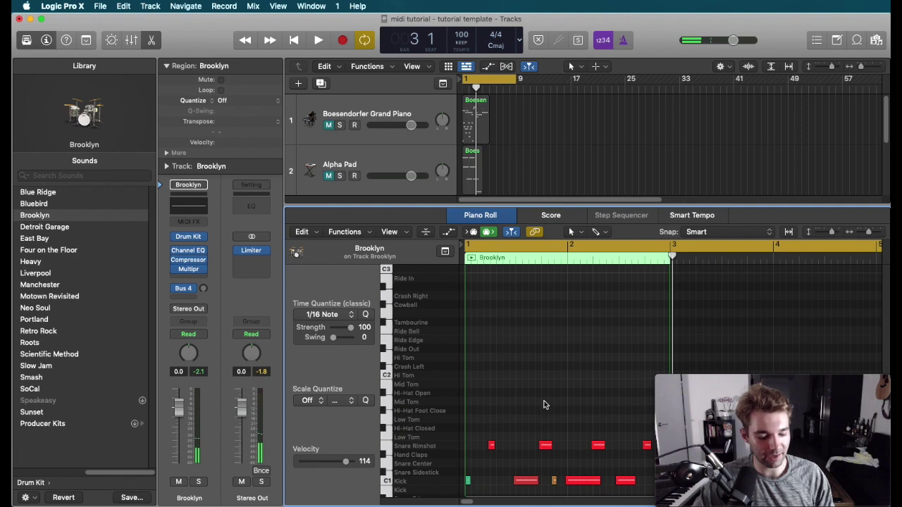
# Quantize the selected drum notes to 1/16 and play back the pattern.
pyautogui.press('q')
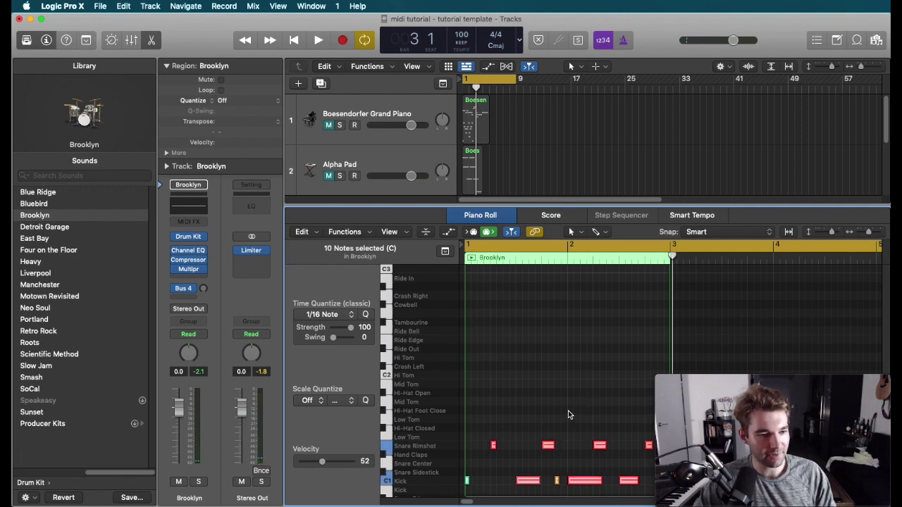
pyautogui.click(557, 403)
pyautogui.press('space')
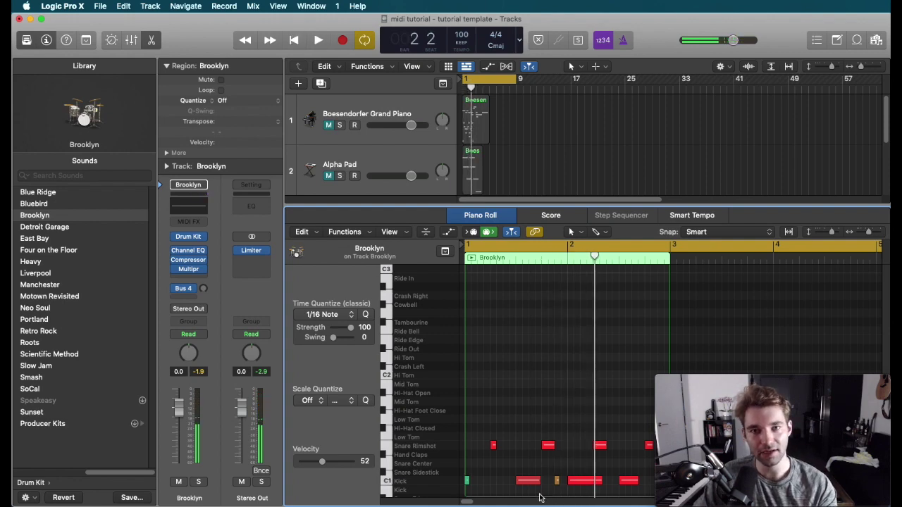
# Check the velocity of the softer kick note in bar 1, then replay the pattern.
pyautogui.click(468, 482)
pyautogui.click(529, 481)
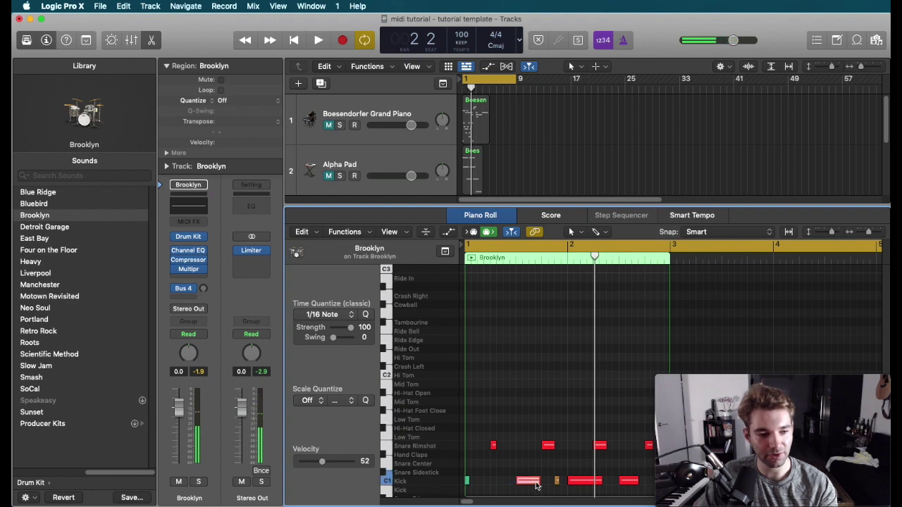
pyautogui.click(547, 490)
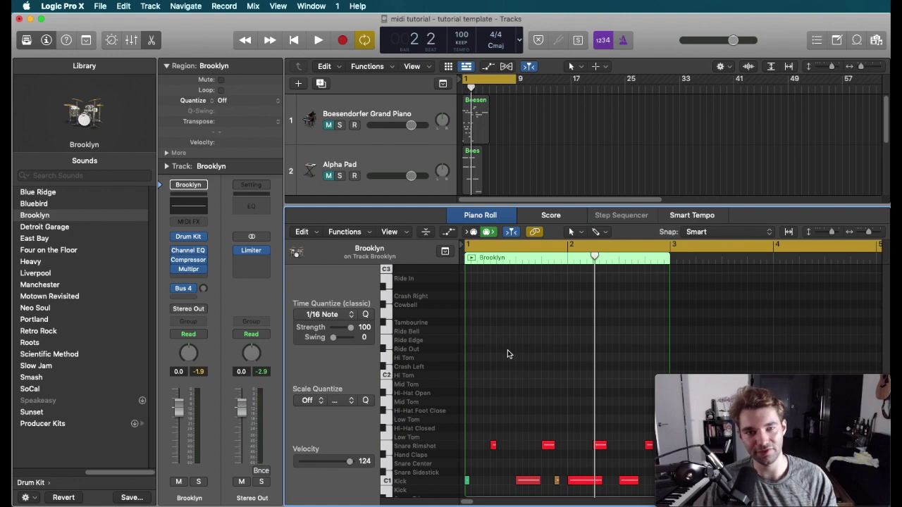
pyautogui.press('space')
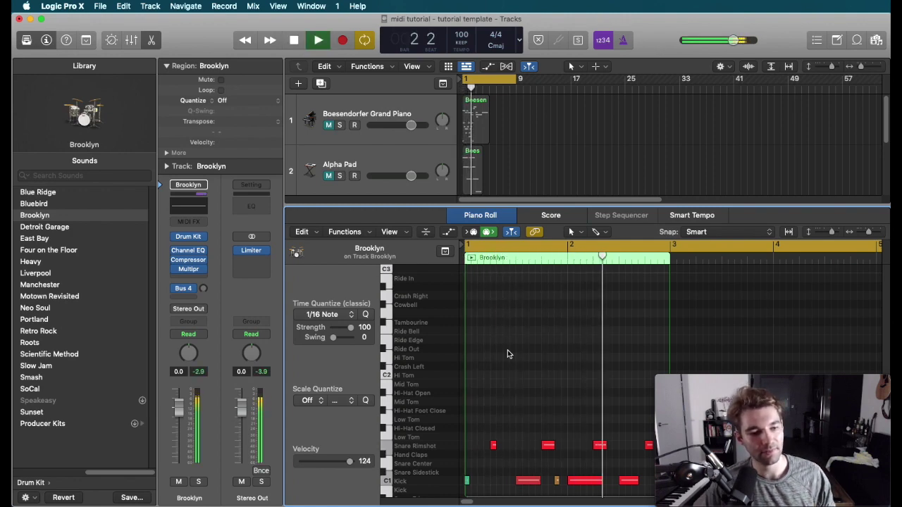
pyautogui.press('space')
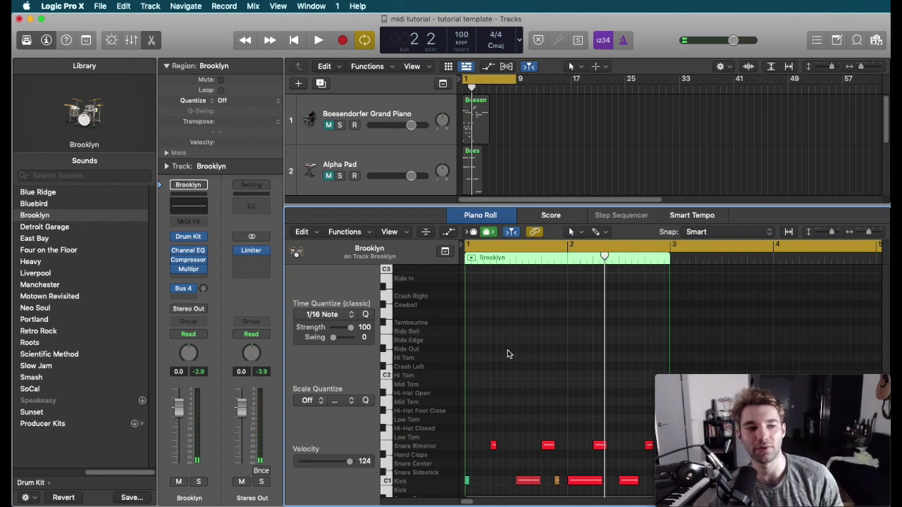
# Shrink the Piano Roll and zoom in horizontally to show the Piano, Alpha Pad and Brooklyn regions.
pyautogui.moveTo(535, 206); pyautogui.dragTo(536, 324)
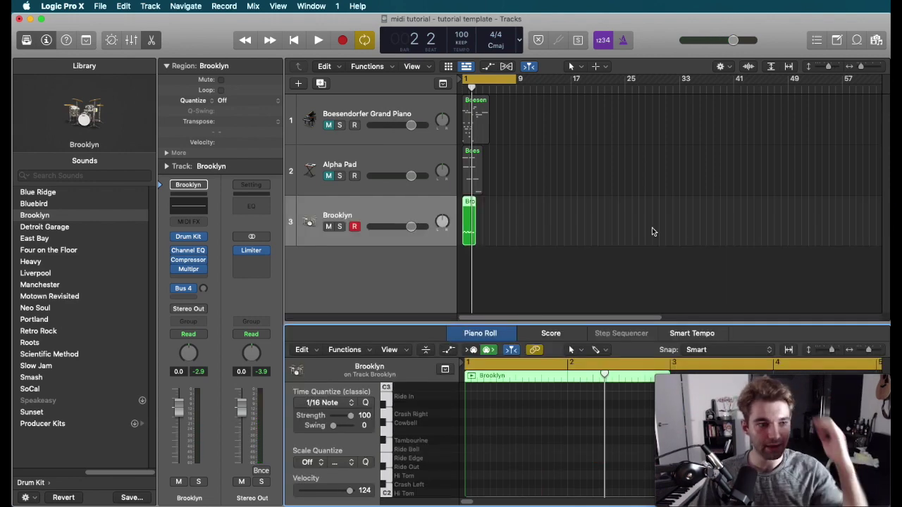
pyautogui.press('super+Right')
pyautogui.press('super+Right')
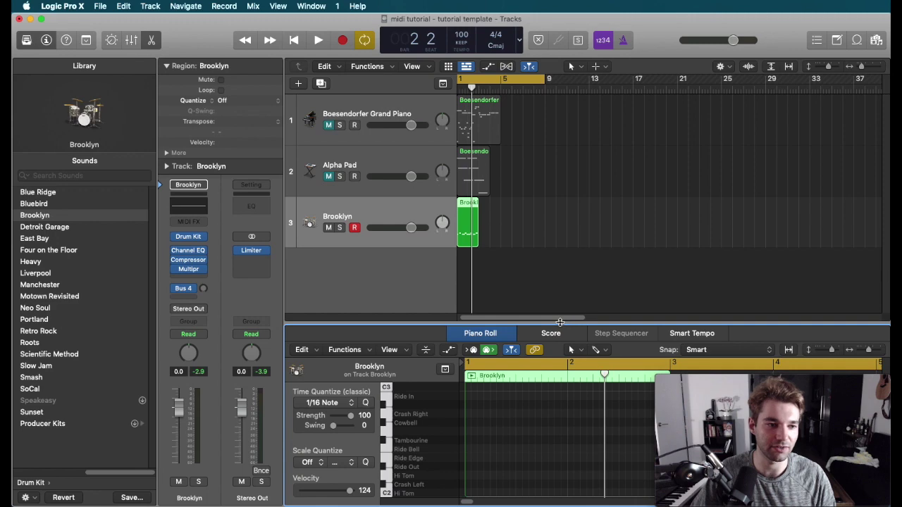
# Zoom into the drum notes and drag the bar 1 snare rimshot later, keeping velocity 127.
pyautogui.moveTo(559, 322); pyautogui.dragTo(569, 105)
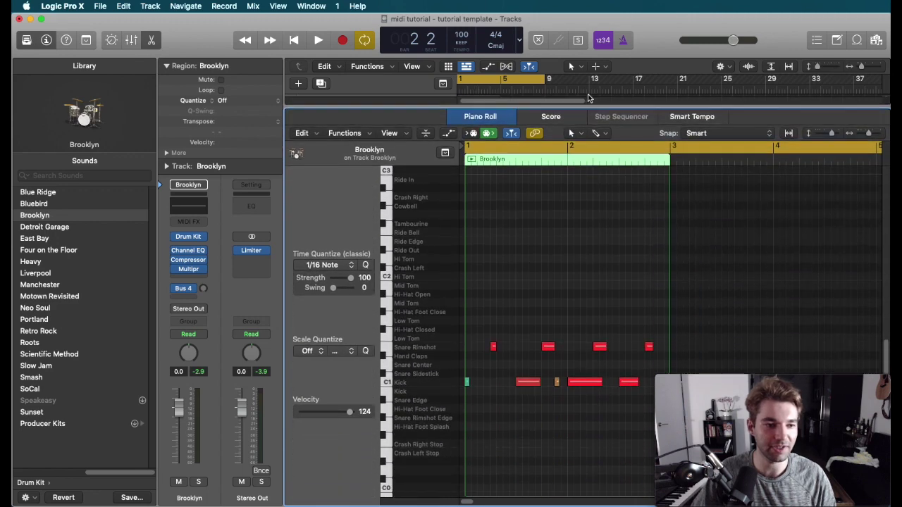
pyautogui.keyDown('ctrl'); pyautogui.keyDown('alt'); pyautogui.click(684, 276); pyautogui.keyUp('alt'); pyautogui.keyUp('ctrl')
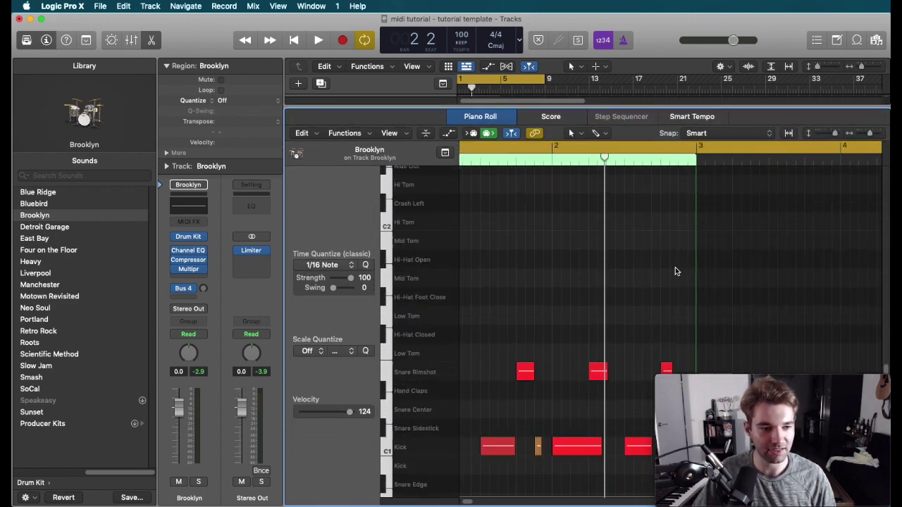
pyautogui.hscroll(-3, 675, 272)
pyautogui.moveTo(586, 371); pyautogui.dragTo(624, 381)
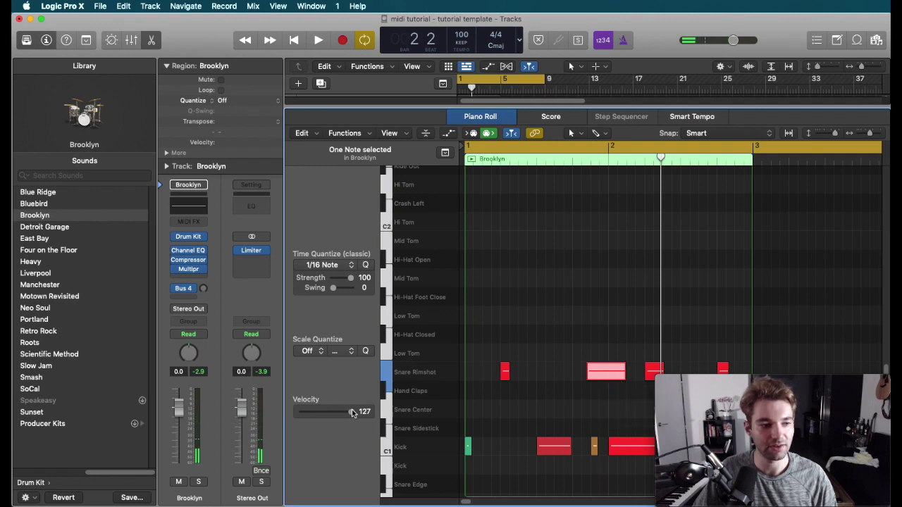
pyautogui.moveTo(352, 414)
pyautogui.mouseDown()
pyautogui.moveTo(327, 416)
pyautogui.moveTo(368, 418)
pyautogui.mouseUp()
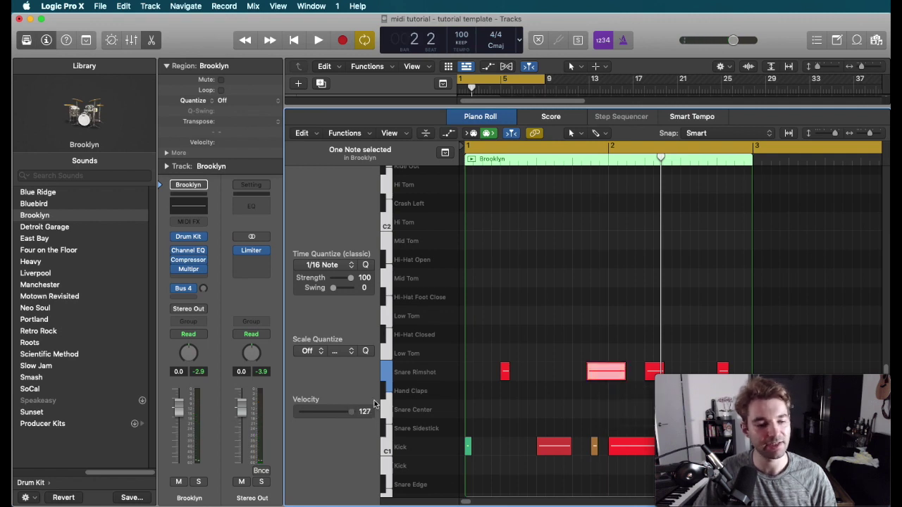